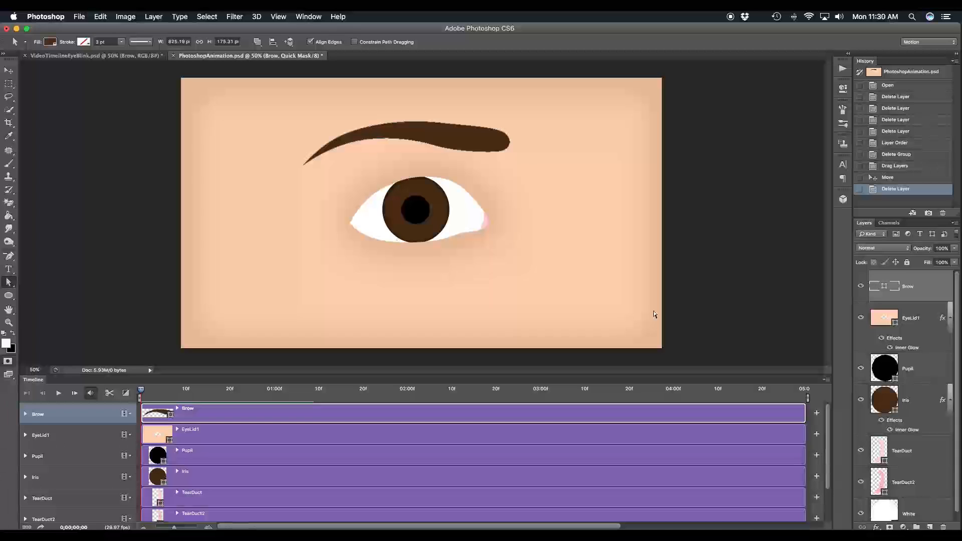
Group the TearDuct, TearDuct2 and White layers together
scroll(958, 323, down, 1)
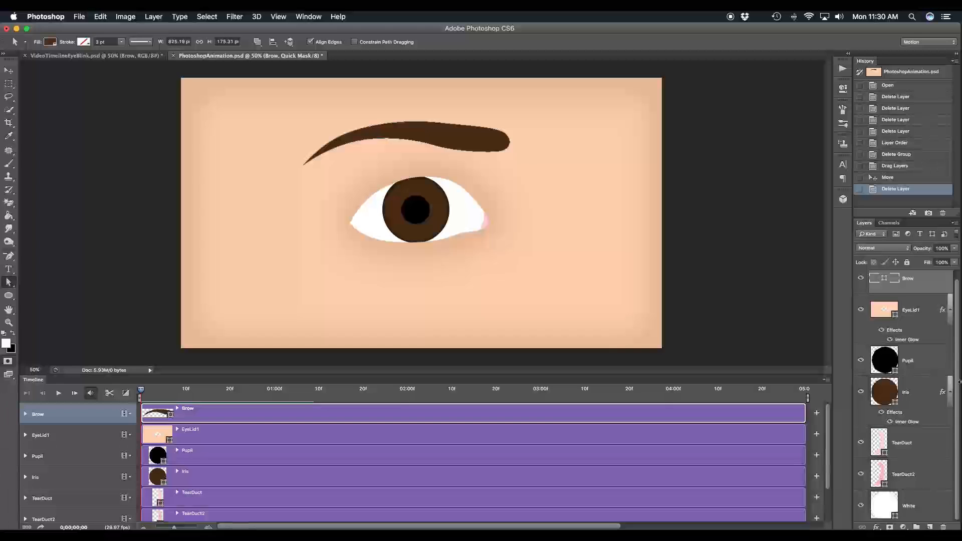
click(928, 446)
click(918, 447)
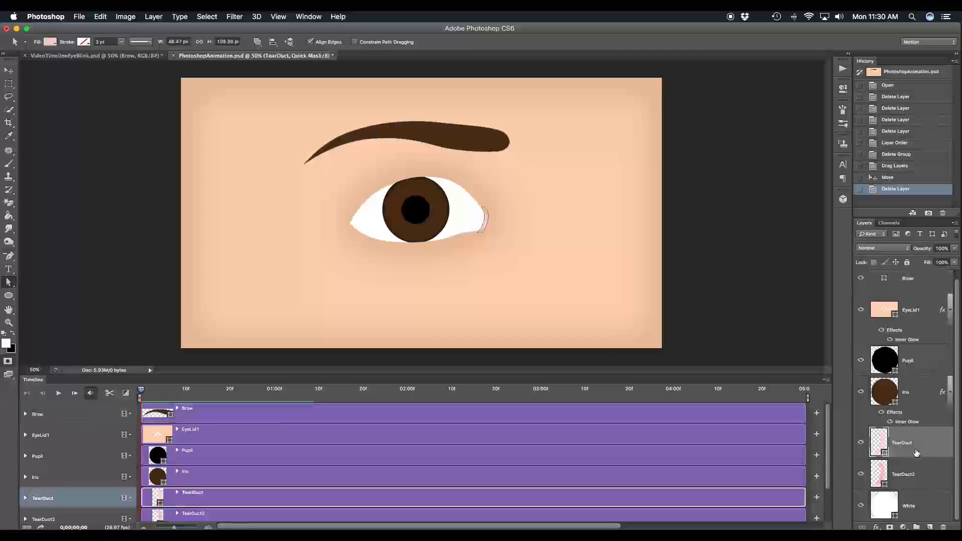
shift+click(919, 507)
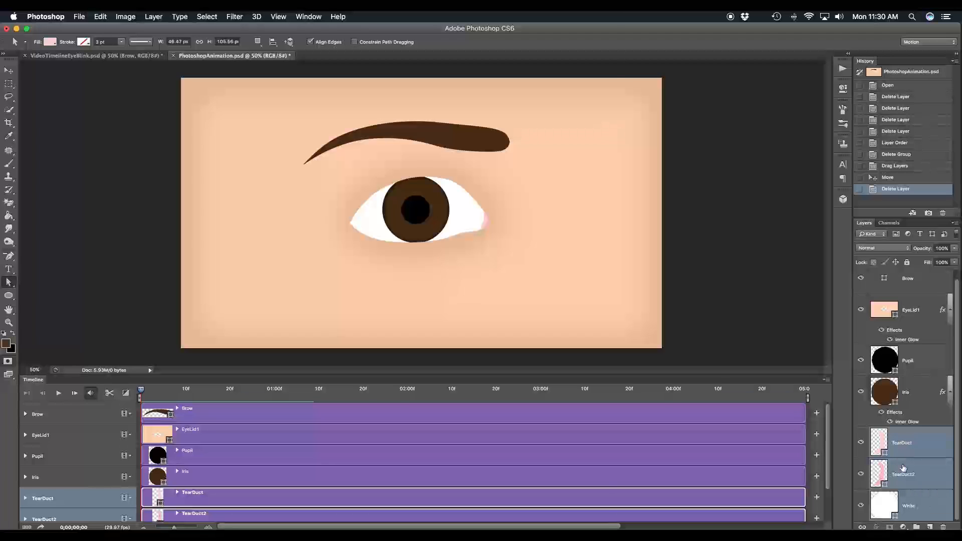
click(912, 443)
drag(912, 443, 917, 526)
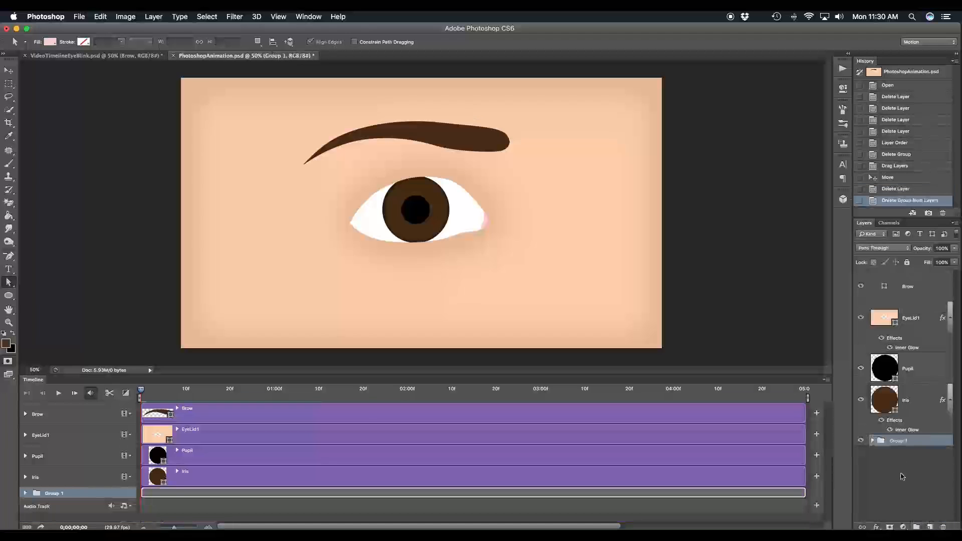
Rename the new layer group as StaticImagery
double_click(899, 441)
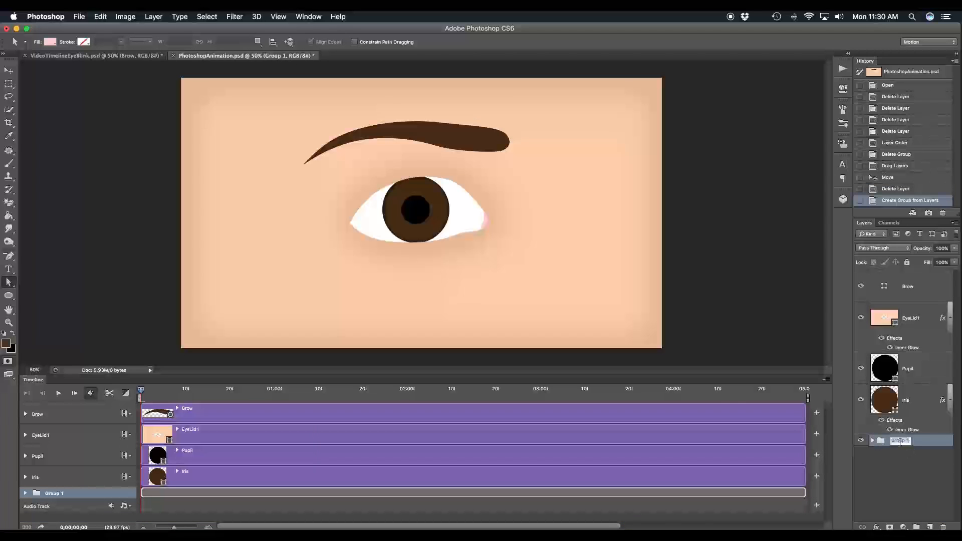
text(StaticImagery)
key(Return)
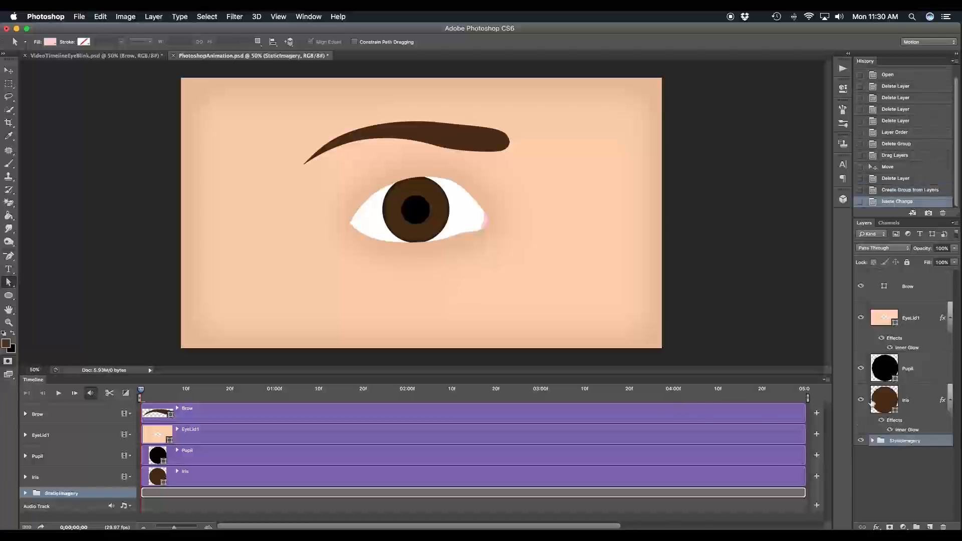
Convert the timeline to frame animation and back to a video timeline
drag(700, 379, 708, 312)
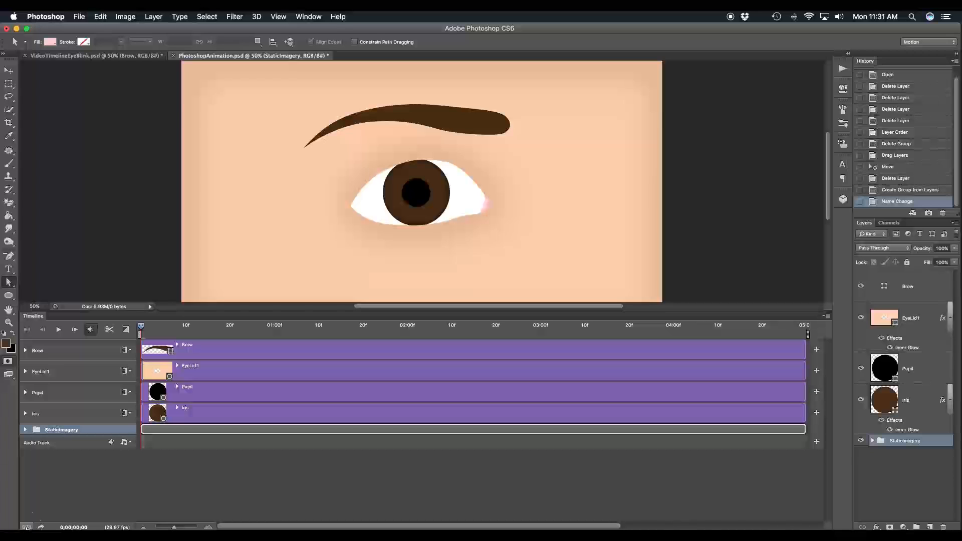
click(27, 527)
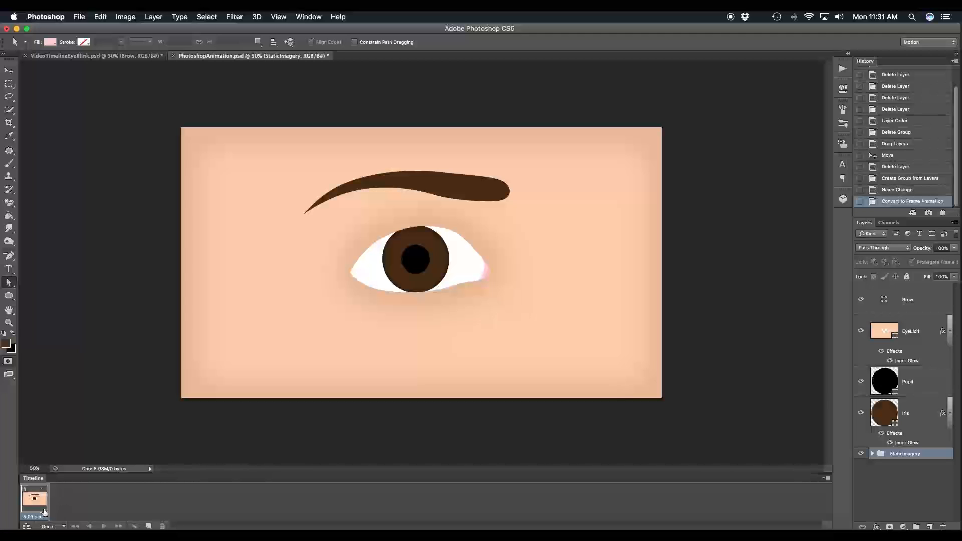
click(27, 527)
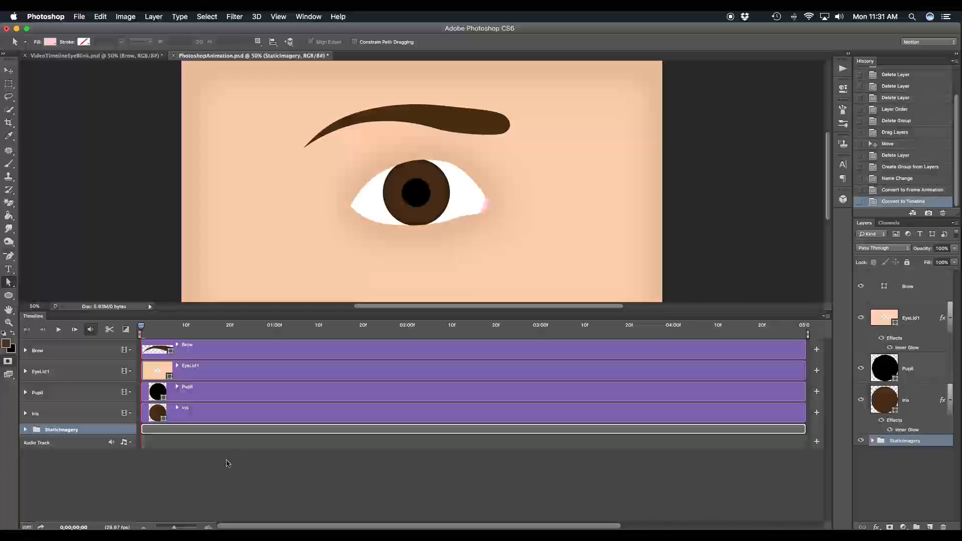
Convert the Pupil and Iris layers together into a single smart object
click(209, 482)
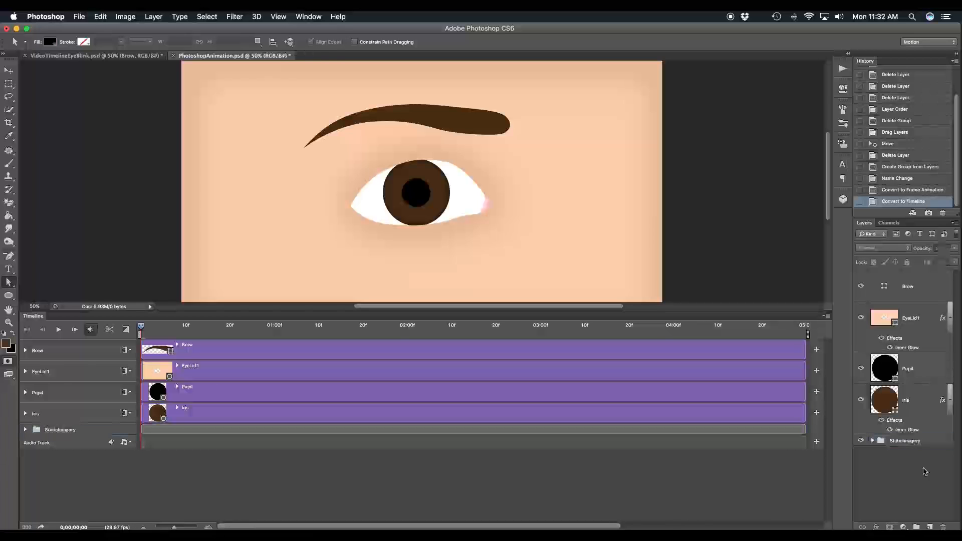
click(922, 373)
shift+click(921, 402)
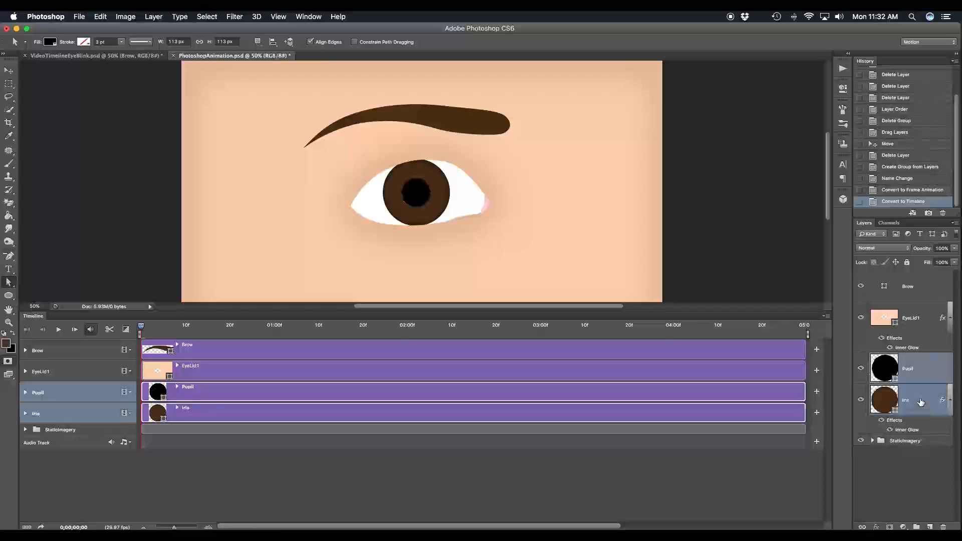
right_click(915, 373)
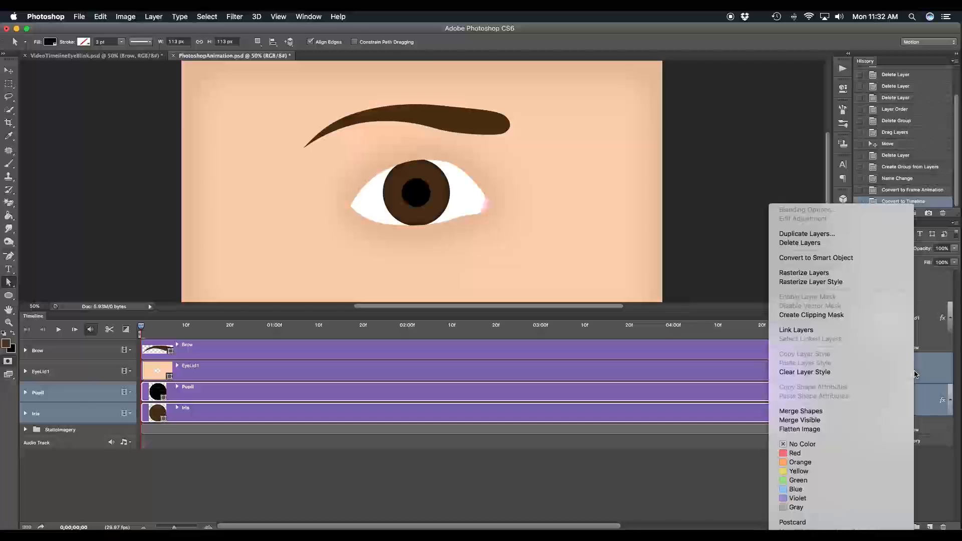
click(806, 257)
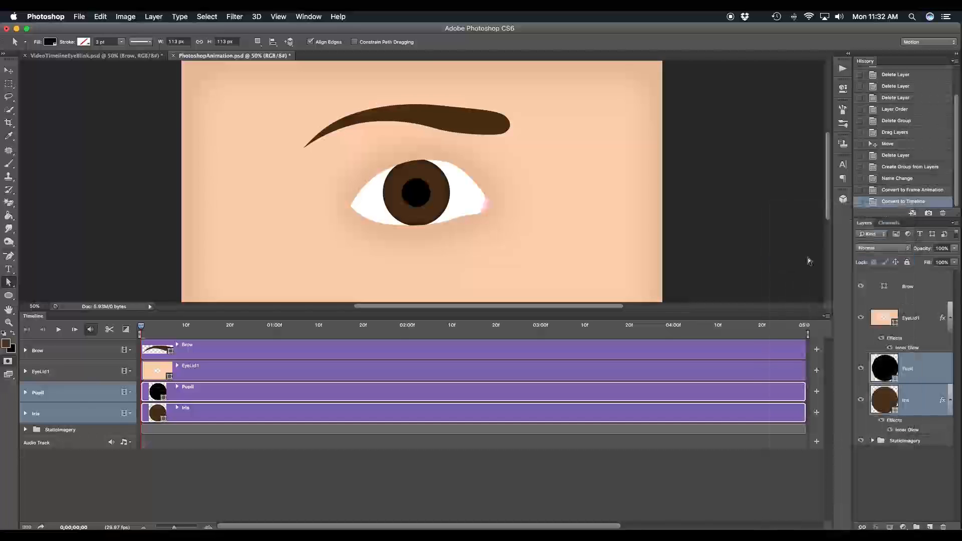
Move the combined pupil and iris smart object slightly down within the eye opening
key(v)
mouse_move(408, 192)
mouse_down()
mouse_move(432, 195)
mouse_move(399, 192)
mouse_move(382, 206)
mouse_move(443, 188)
mouse_move(379, 190)
mouse_move(441, 205)
mouse_move(397, 203)
mouse_move(401, 177)
mouse_move(435, 183)
mouse_move(442, 206)
mouse_move(405, 209)
mouse_up()
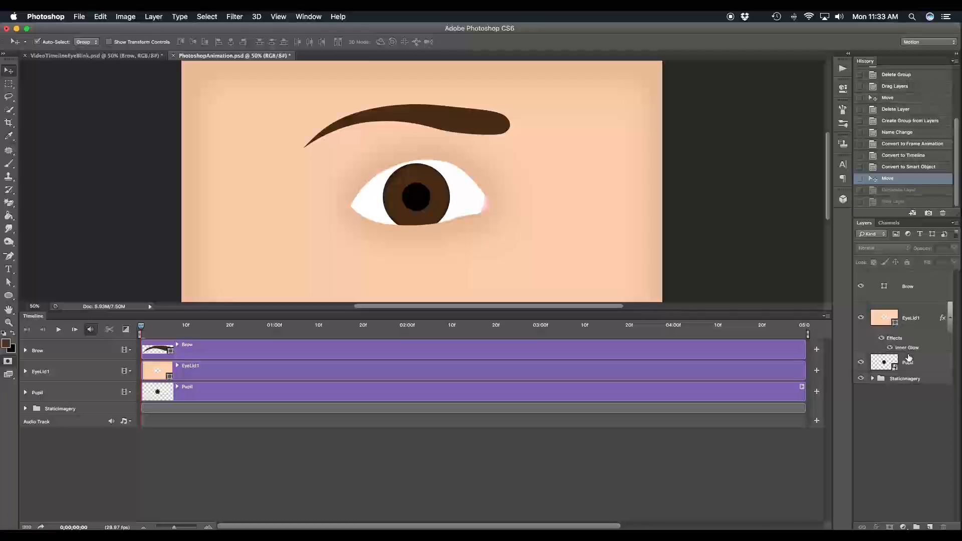
drag(762, 311, 765, 370)
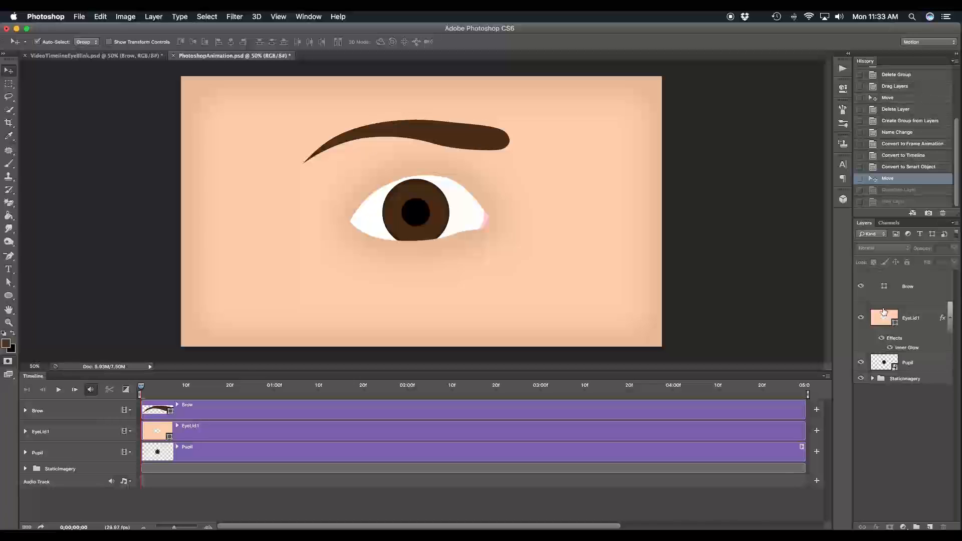
Duplicate the EyeLid1 layer and rename the copy as EyeLid2
click(883, 312)
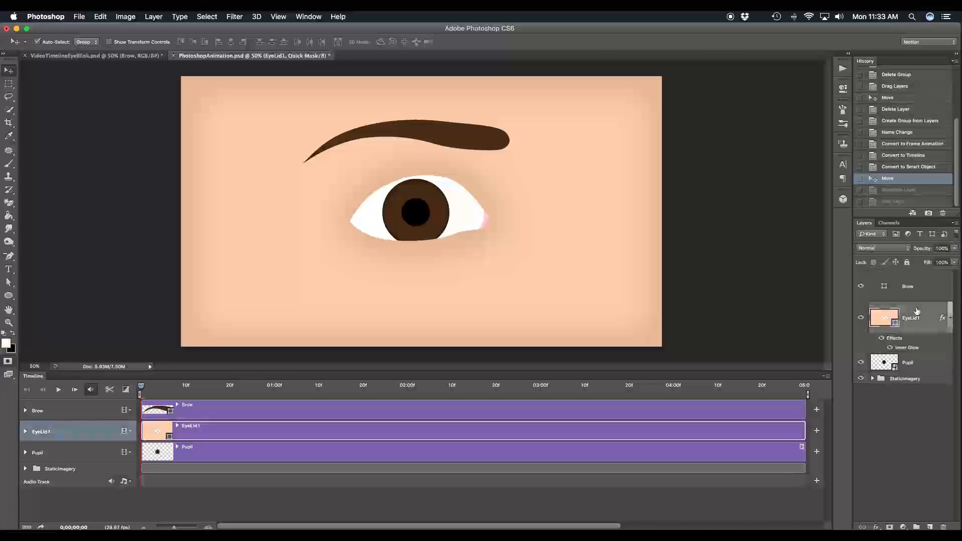
drag(913, 321, 930, 525)
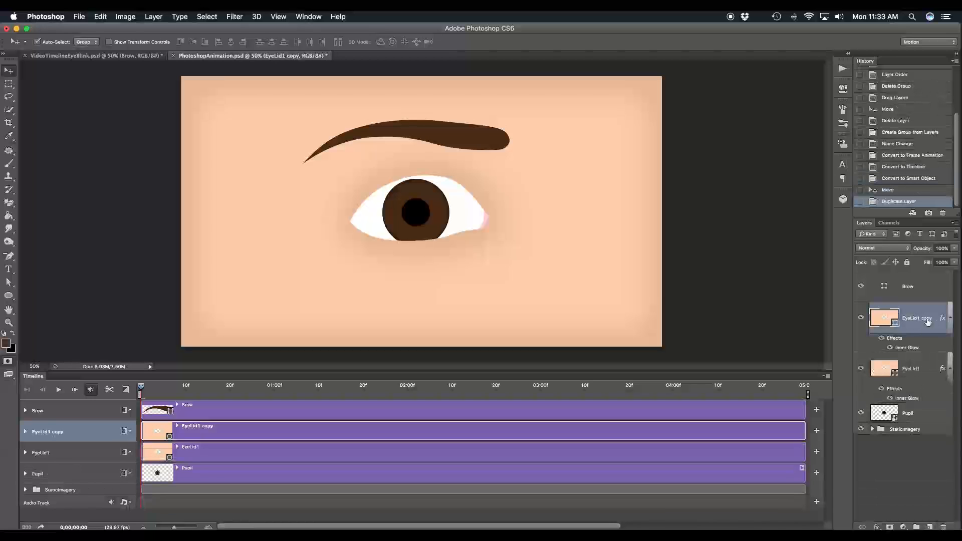
double_click(918, 317)
text(EyeLid2)
key(Return)
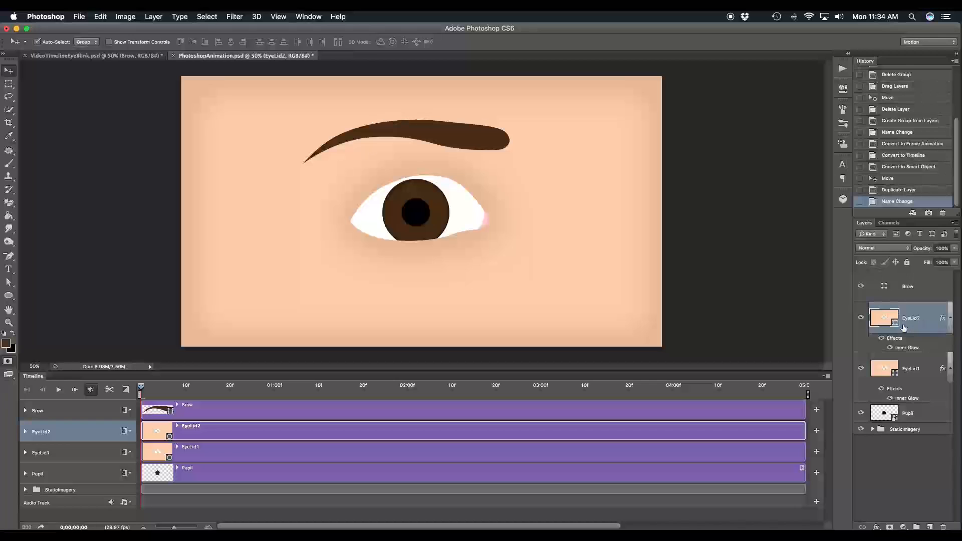
Lower the two upper-lid anchor points of the EyeLid2 shape slightly and compare the result with the eyelid layer beneath
key(a)
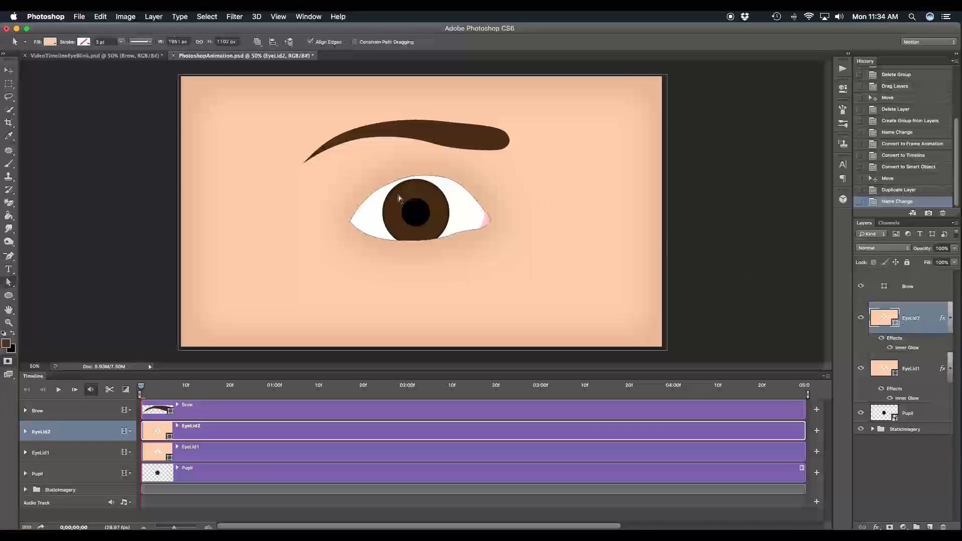
click(11, 285)
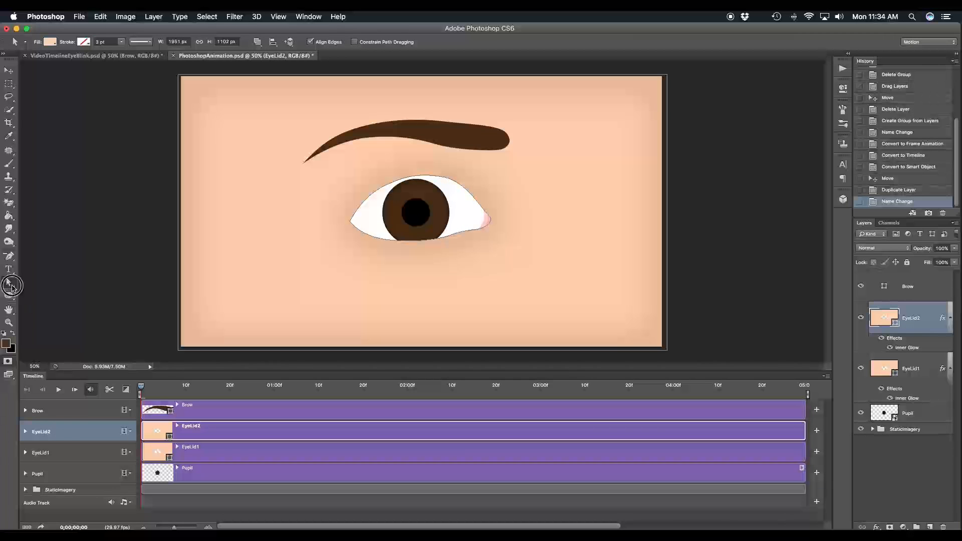
click(43, 295)
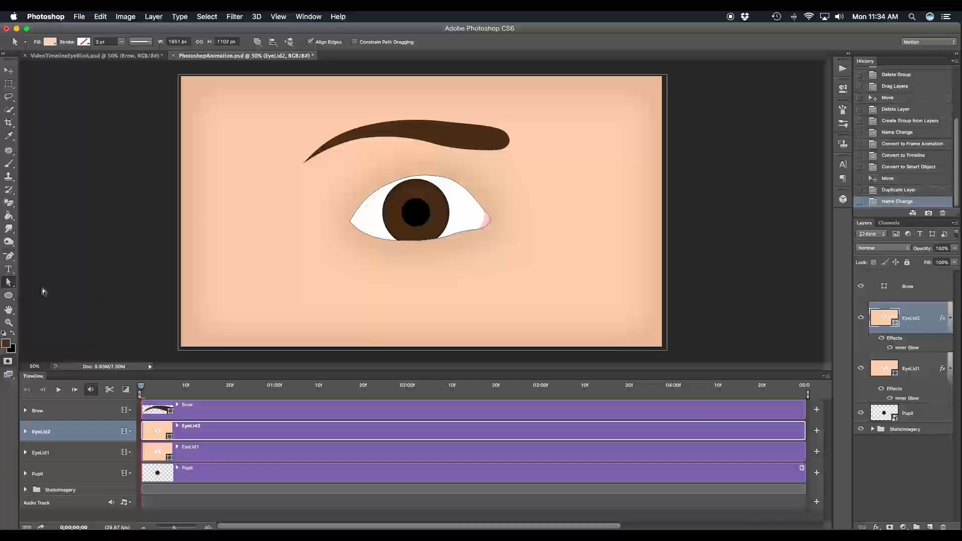
click(395, 181)
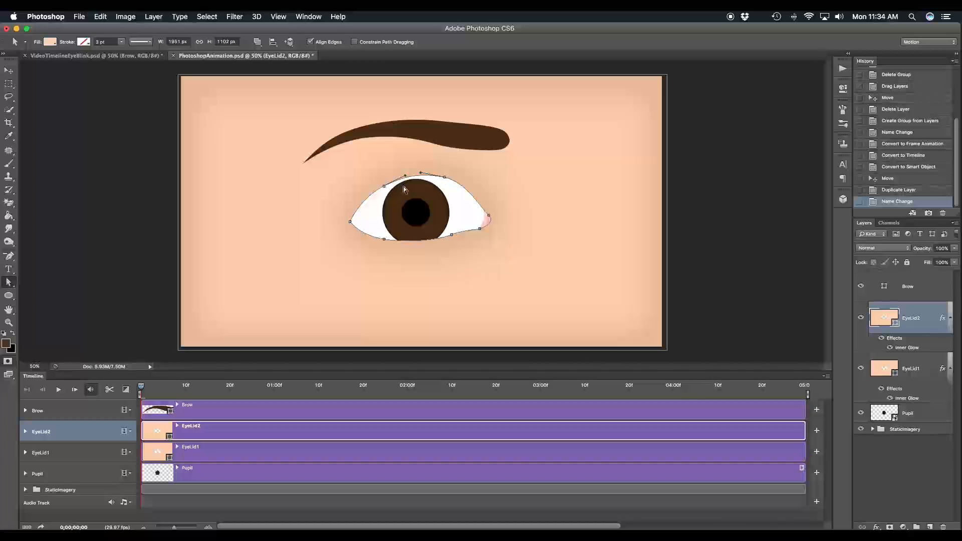
click(385, 187)
click(445, 178)
click(384, 188)
drag(384, 189, 387, 200)
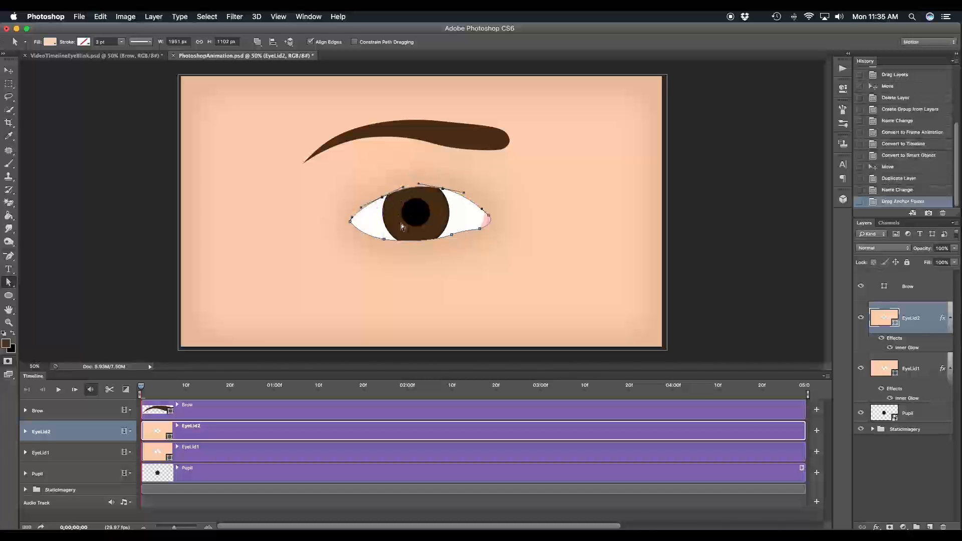
click(861, 318)
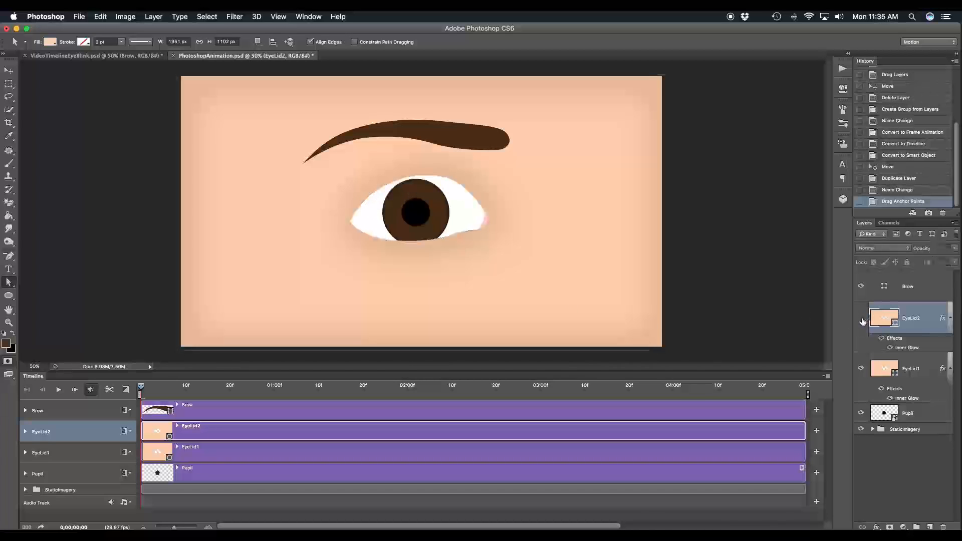
click(860, 318)
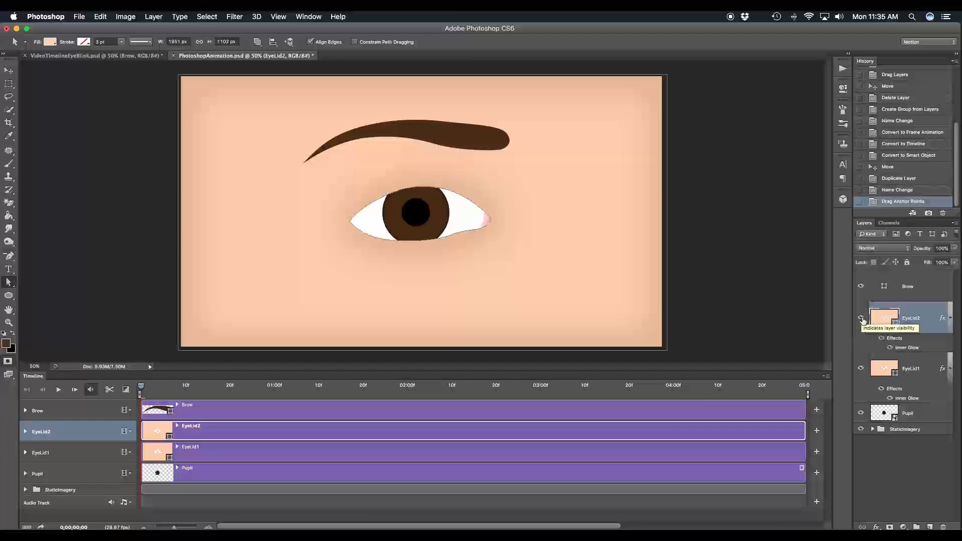
Duplicate the EyeLid2 layer and rename the copy as EyeLid3
drag(925, 318, 932, 521)
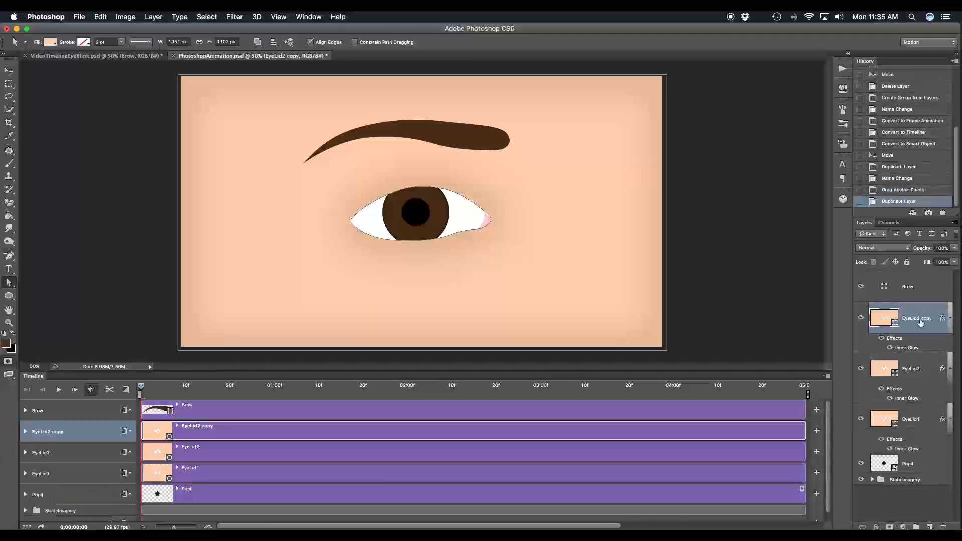
double_click(917, 319)
text(EyeLid3)
key(Return)
Create successive eyelid copies up to EyeLid6, reshaping the upper lid progressively lower until the eye is nearly shut
drag(918, 319, 930, 525)
drag(488, 215, 482, 210)
text(EyeLid6)
drag(383, 221, 383, 229)
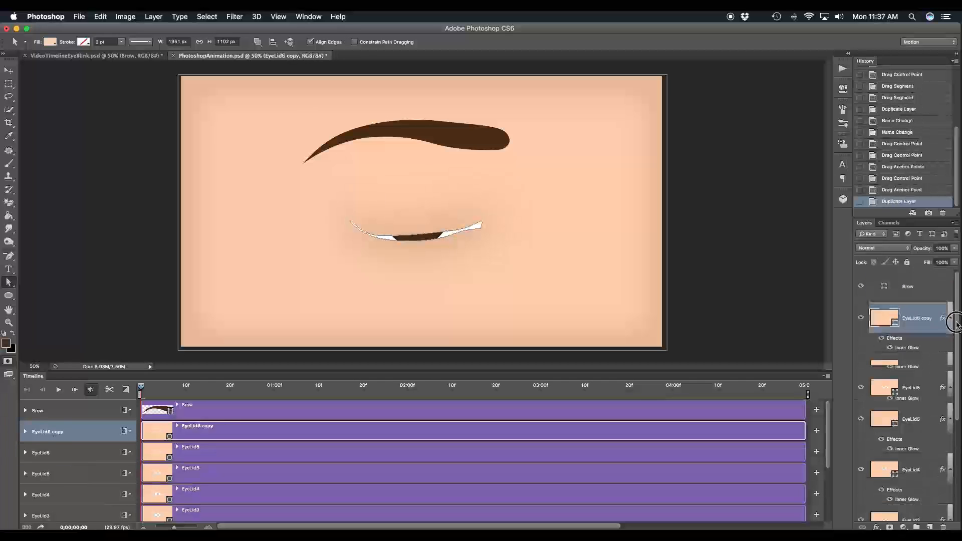
Rename the copy of the EyeLid6 layer as Closed
mouse_move(954, 321)
mouse_down()
mouse_move(958, 448)
mouse_move(956, 320)
mouse_up()
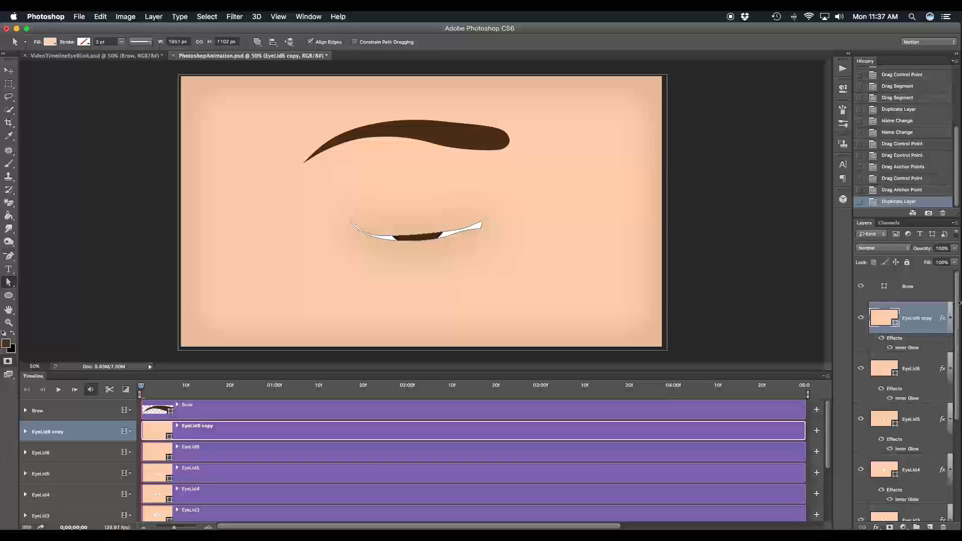
double_click(926, 318)
text(E)
text(losed)
key(Return)
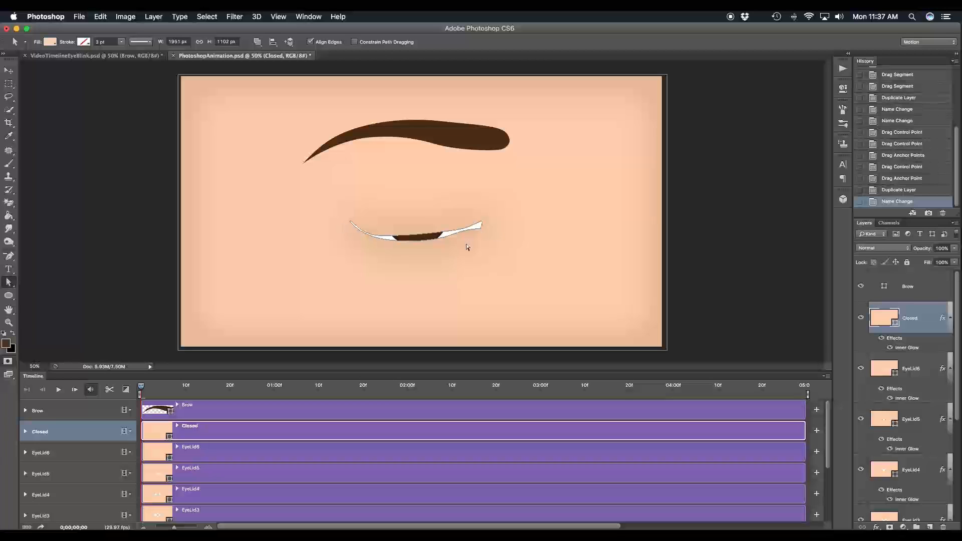
Remove all anchor points of the eye opening on the Closed layer with the Delete Anchor Point tool
click(405, 239)
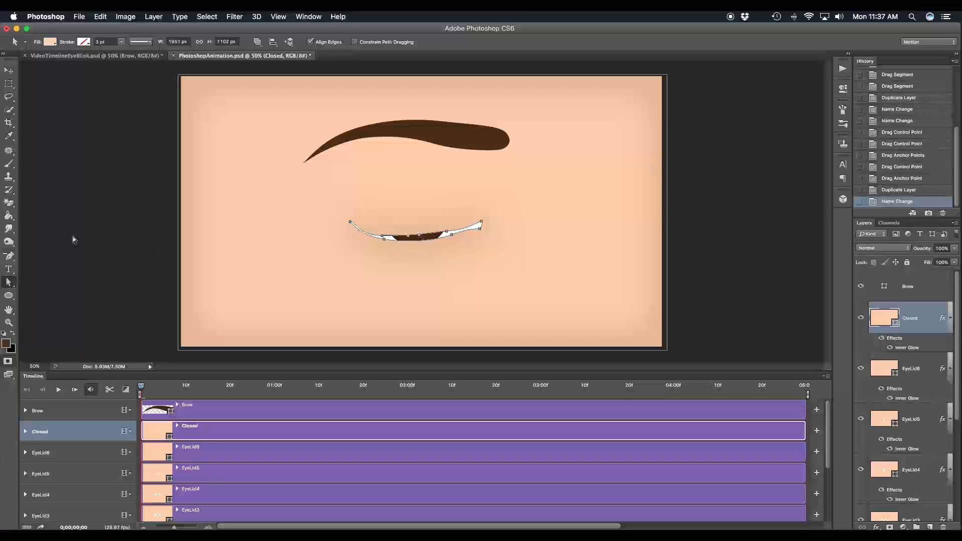
click(9, 255)
click(42, 283)
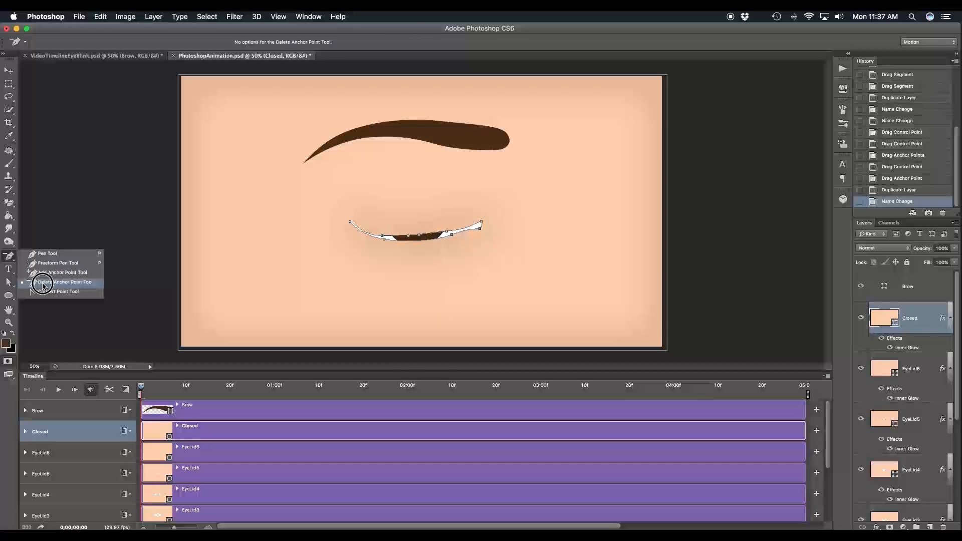
click(349, 221)
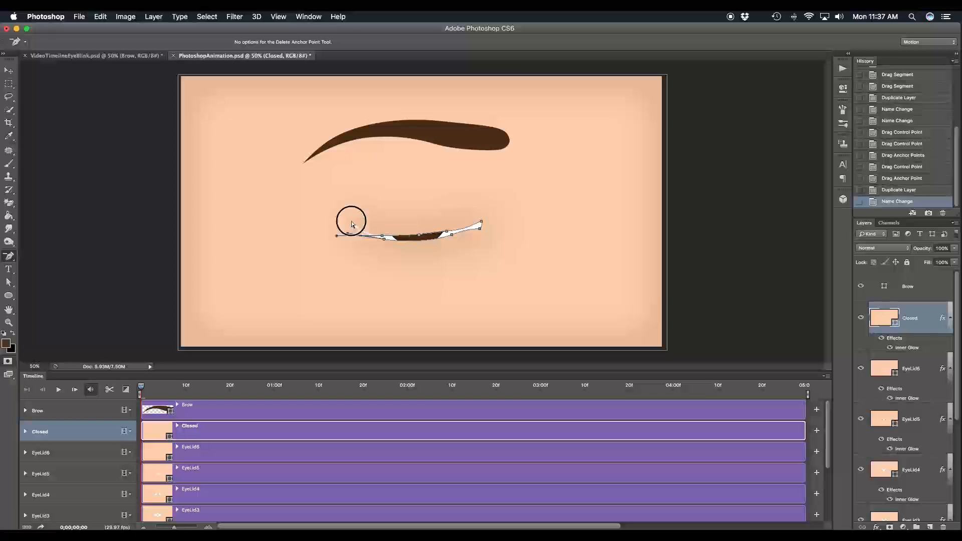
click(385, 238)
click(385, 242)
click(447, 234)
click(453, 236)
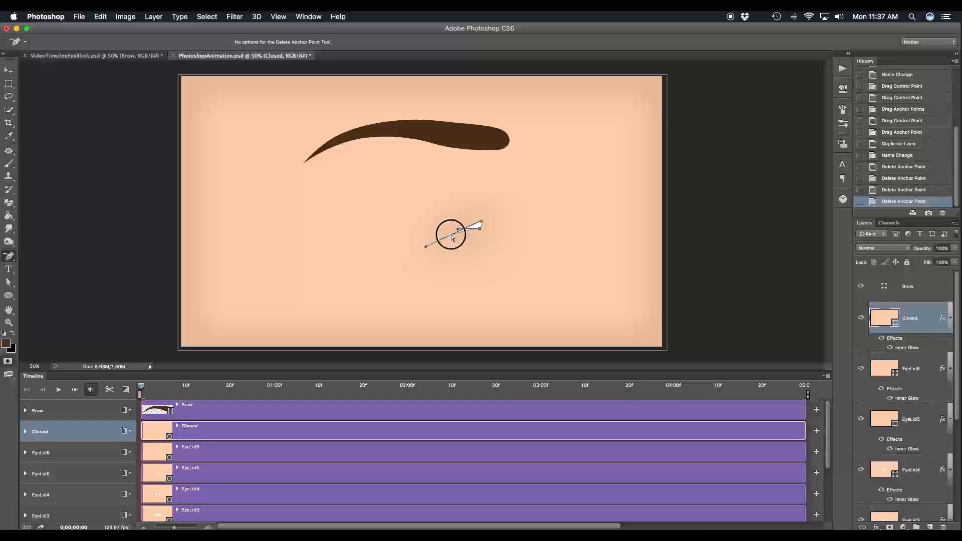
click(482, 225)
click(481, 231)
Hide the Closed, EyeLid6, EyeLid5, EyeLid4 and EyeLid3 layers one after another to preview the eye opening
key(v)
click(861, 318)
click(860, 368)
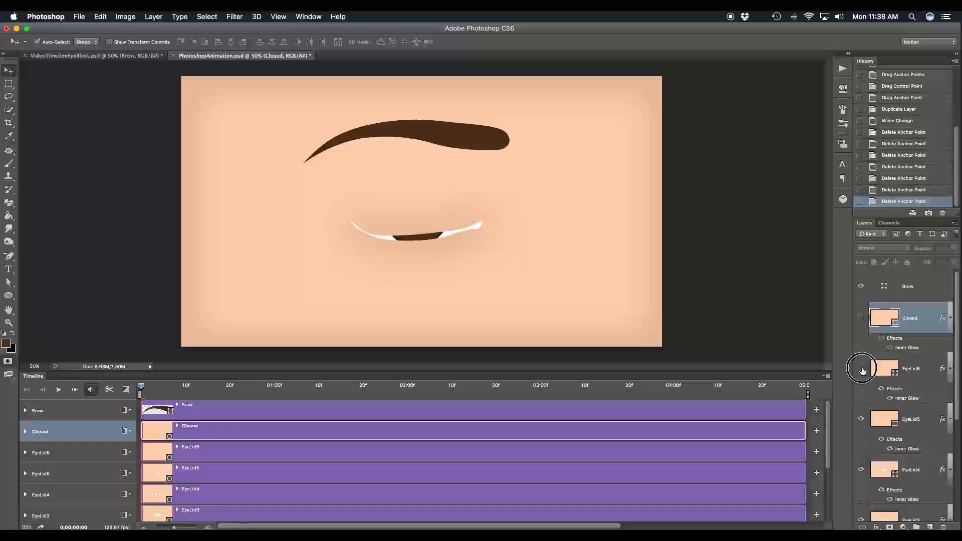
click(860, 419)
click(860, 467)
scroll(860, 466, down, 5)
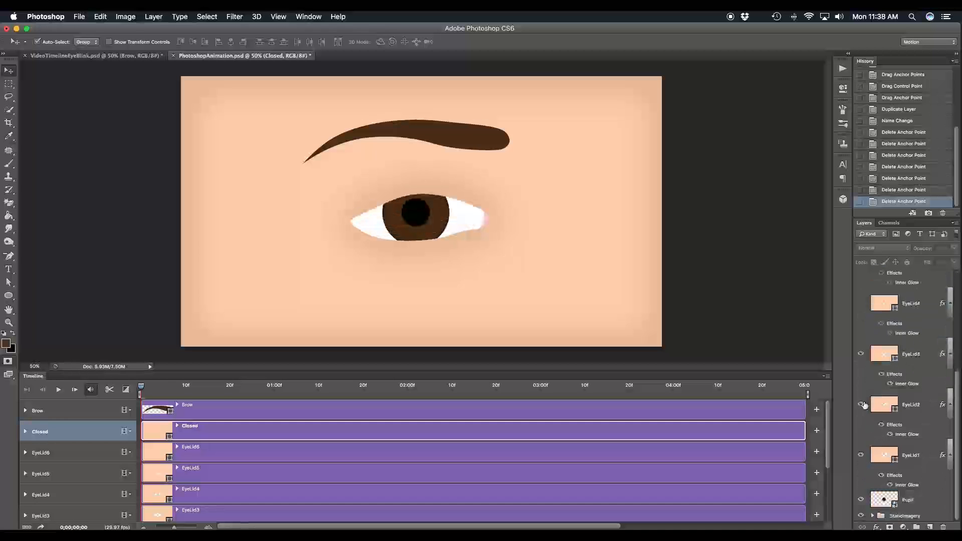
click(860, 354)
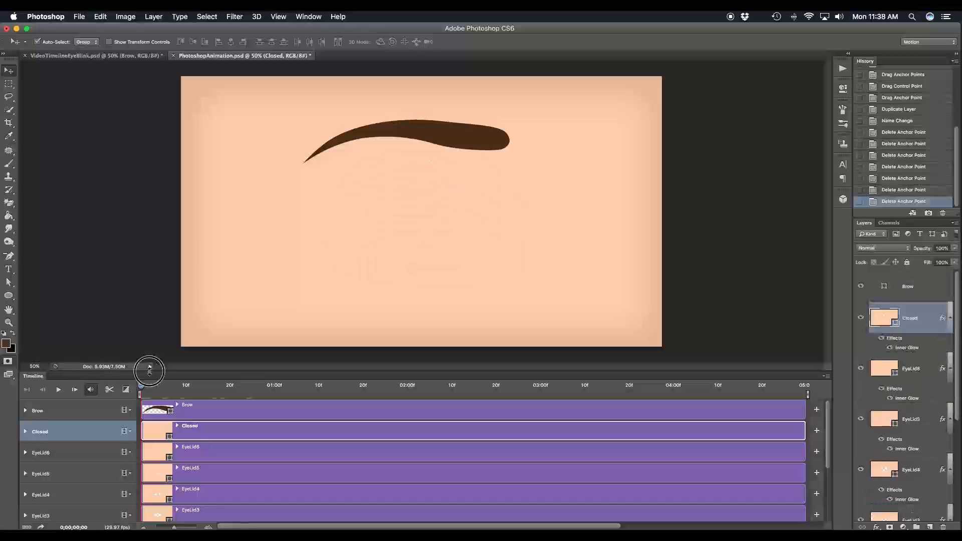
Enlarge the timeline area and trim the end of the EyeLid1 clip down to the first couple of frames
drag(149, 369, 156, 257)
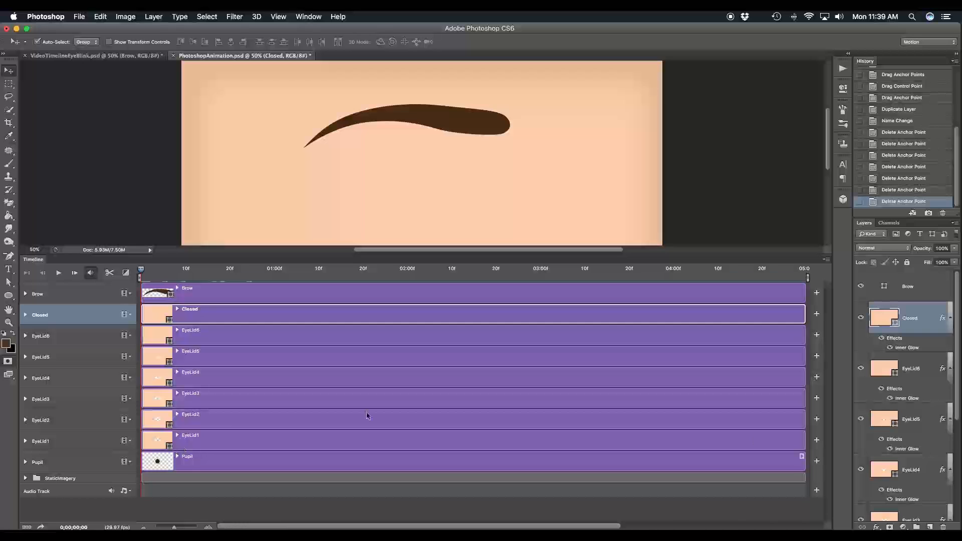
click(803, 440)
drag(804, 440, 147, 446)
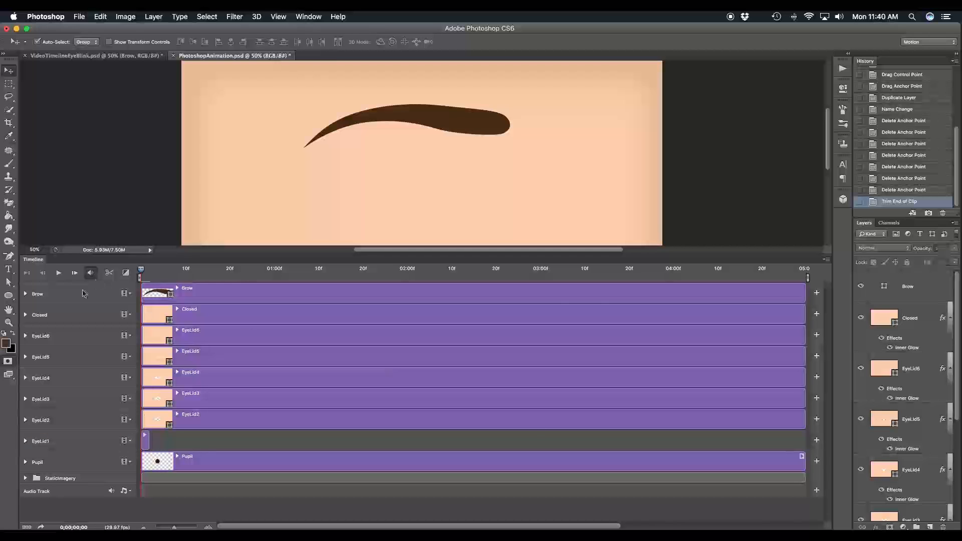
Try to shorten the Closed through EyeLid2 clips together by trimming their ends, and undo the trim
click(65, 313)
shift+click(88, 428)
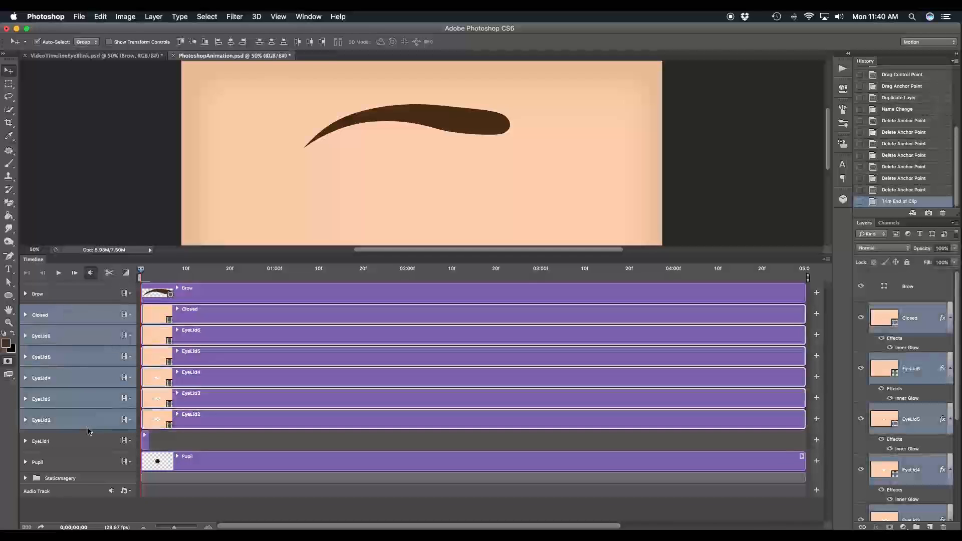
drag(804, 422, 700, 427)
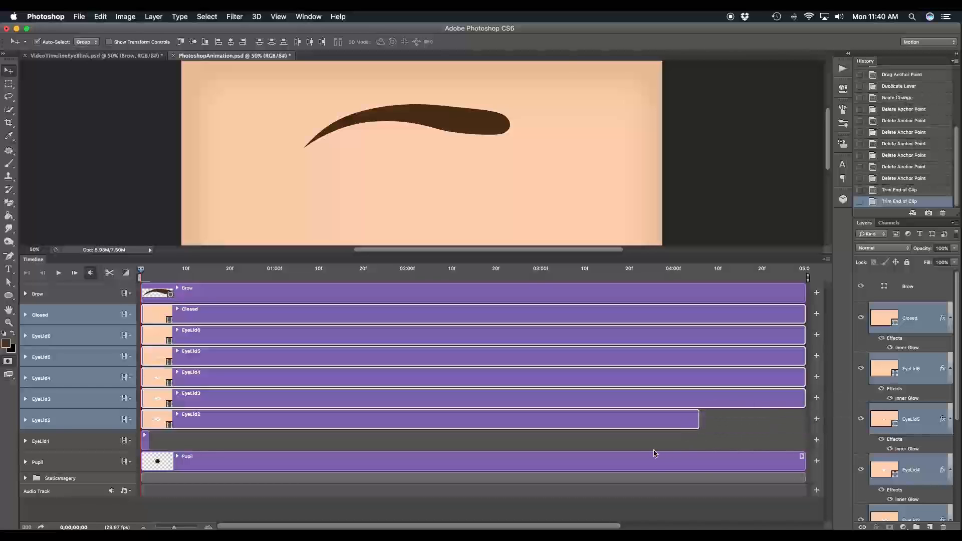
key(ctrl+z)
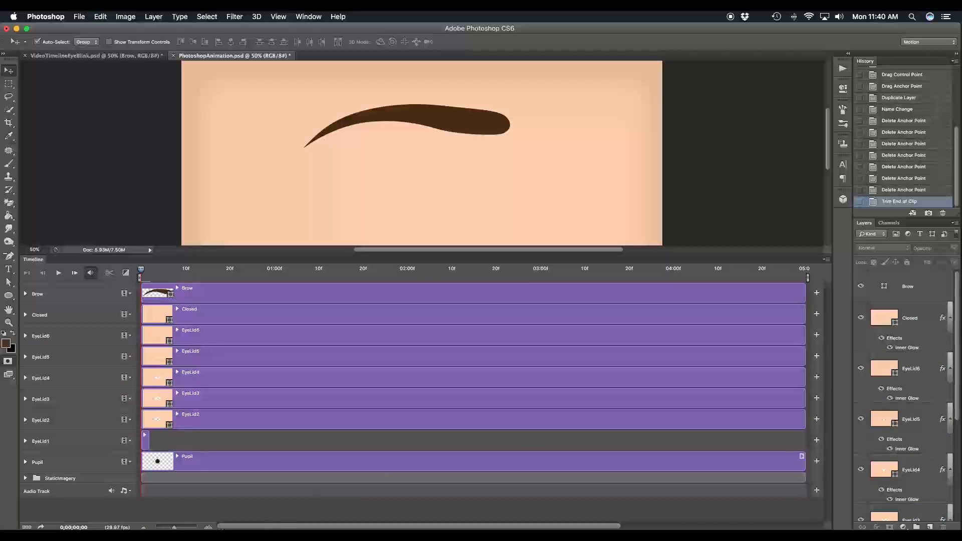
Split the Closed through EyeLid1 clips at frame 01 of the timeline
click(207, 527)
click(207, 527)
click(207, 527)
drag(180, 527, 194, 527)
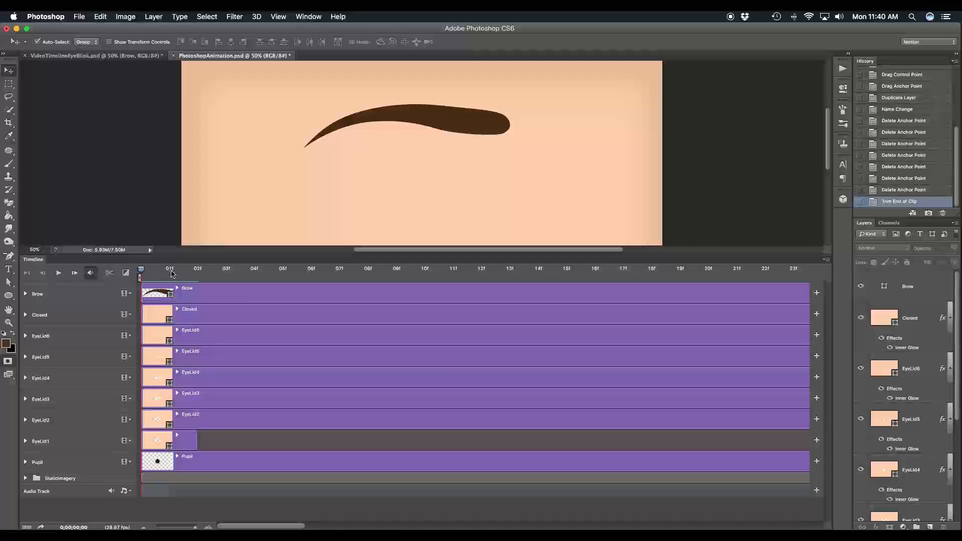
drag(143, 271, 173, 274)
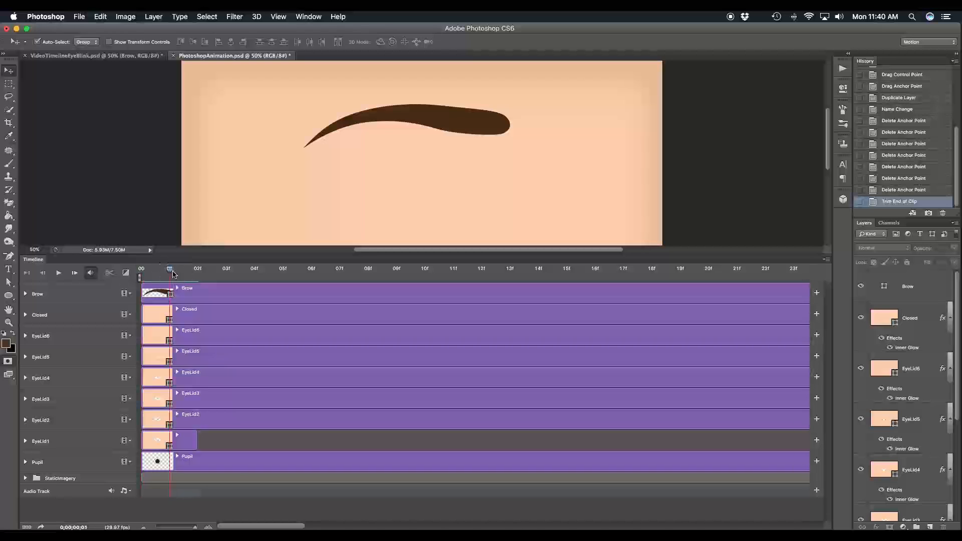
click(64, 316)
shift+click(59, 447)
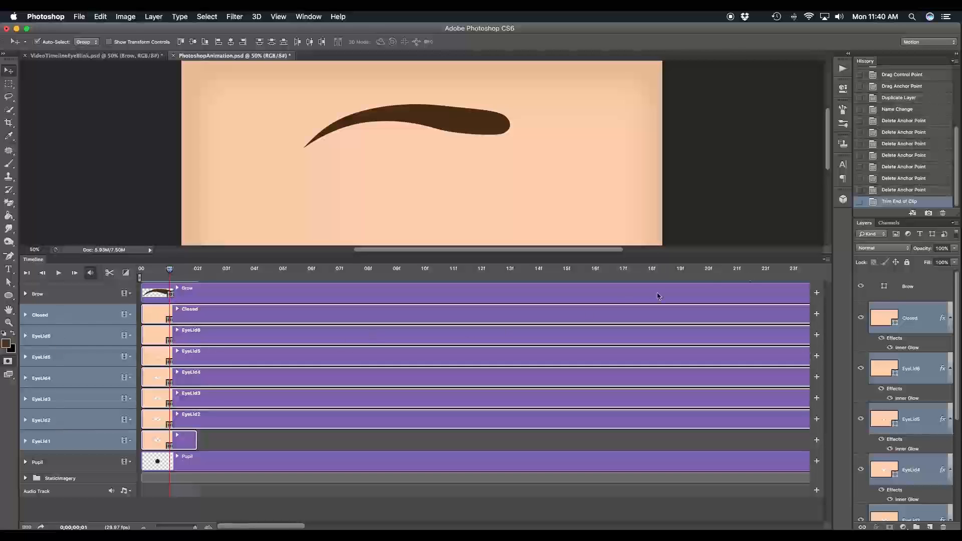
click(826, 259)
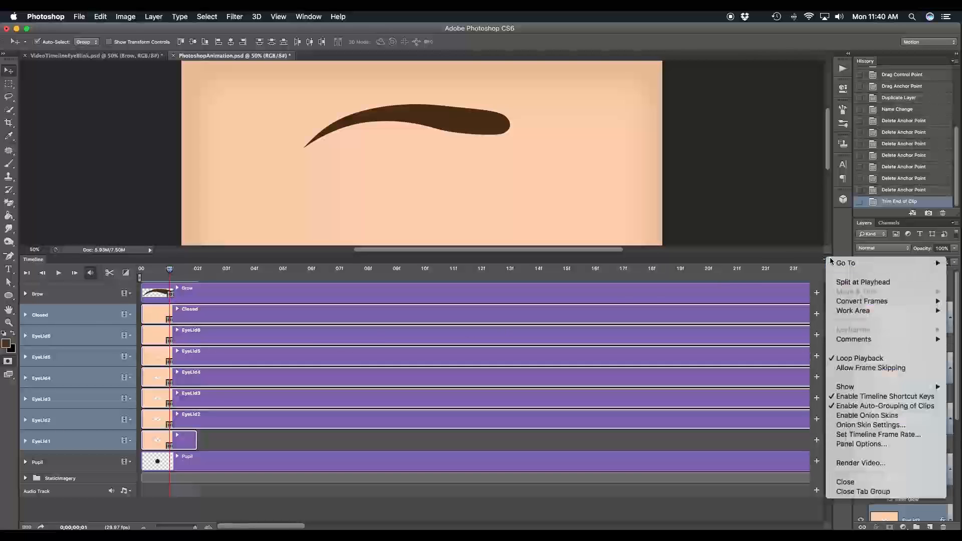
click(881, 283)
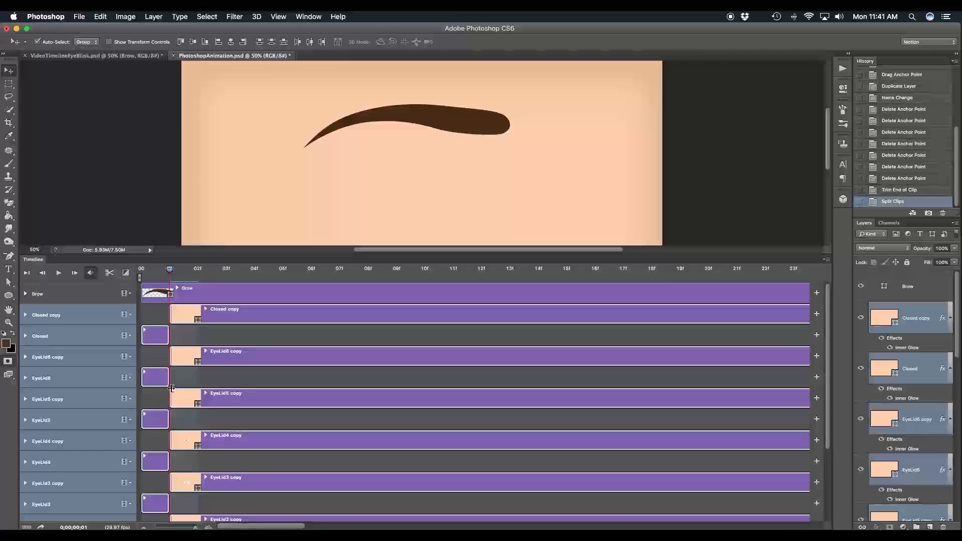
Delete the split-off copies of the Closed, EyeLid6, EyeLid5, EyeLid4, EyeLid3 and EyeLid2 layers
key(q)
key(BackSpace)
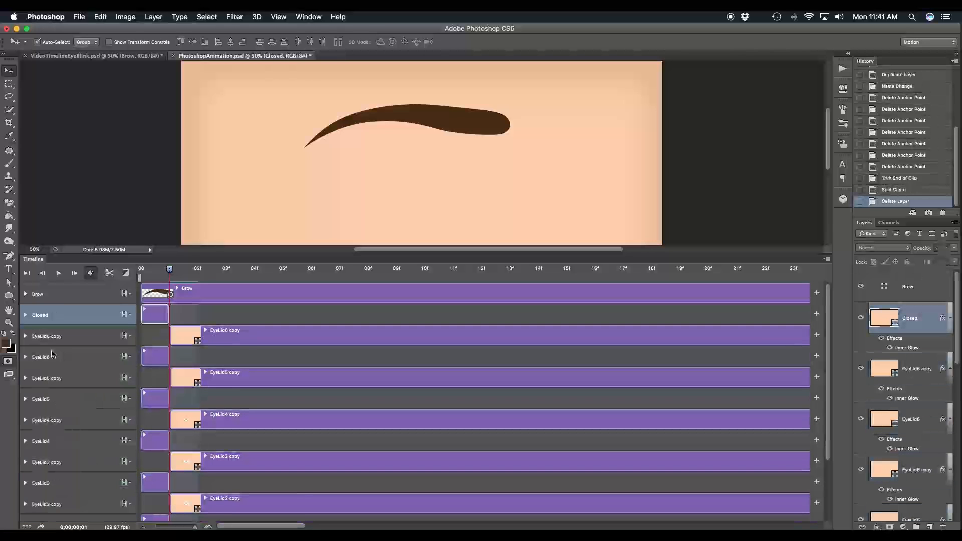
click(52, 342)
key(BackSpace)
click(52, 357)
key(BackSpace)
click(50, 379)
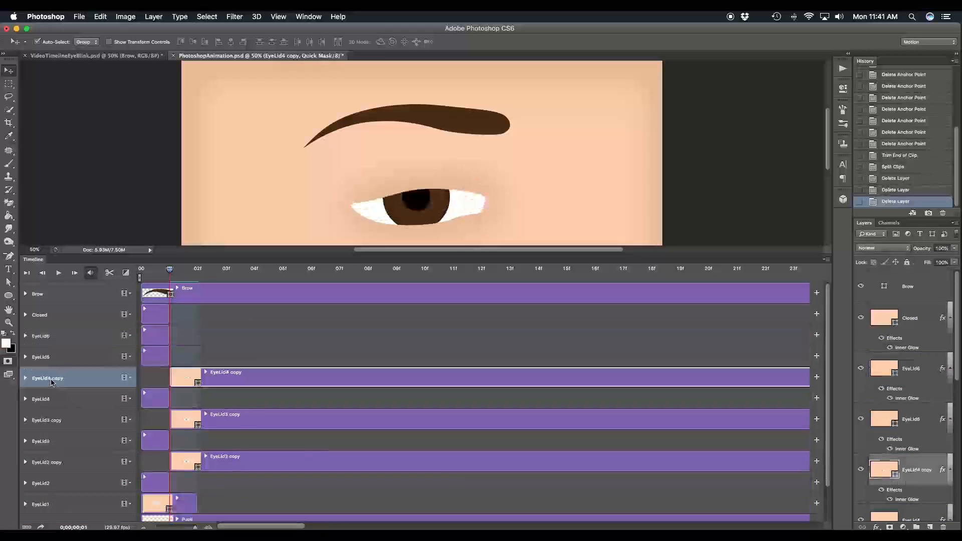
key(BackSpace)
click(50, 401)
key(BackSpace)
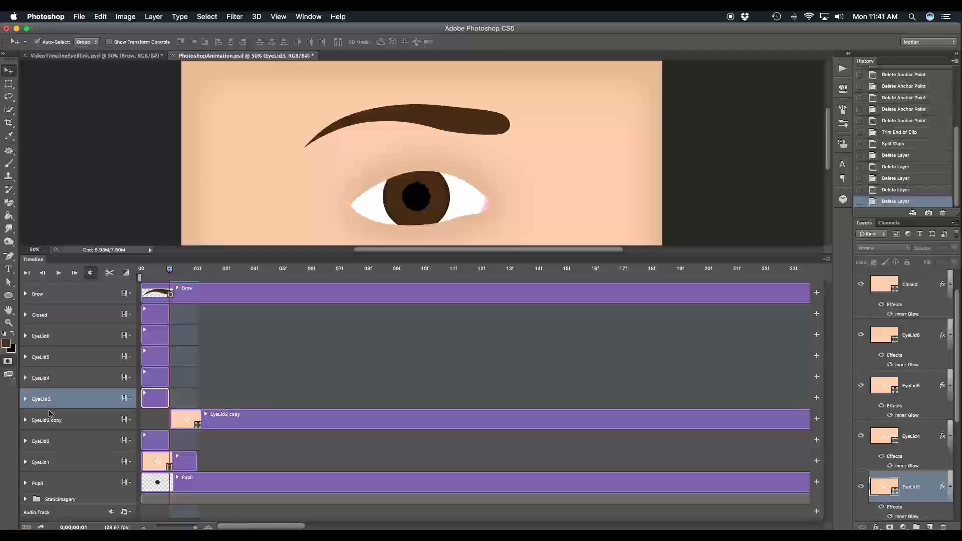
click(50, 427)
key(BackSpace)
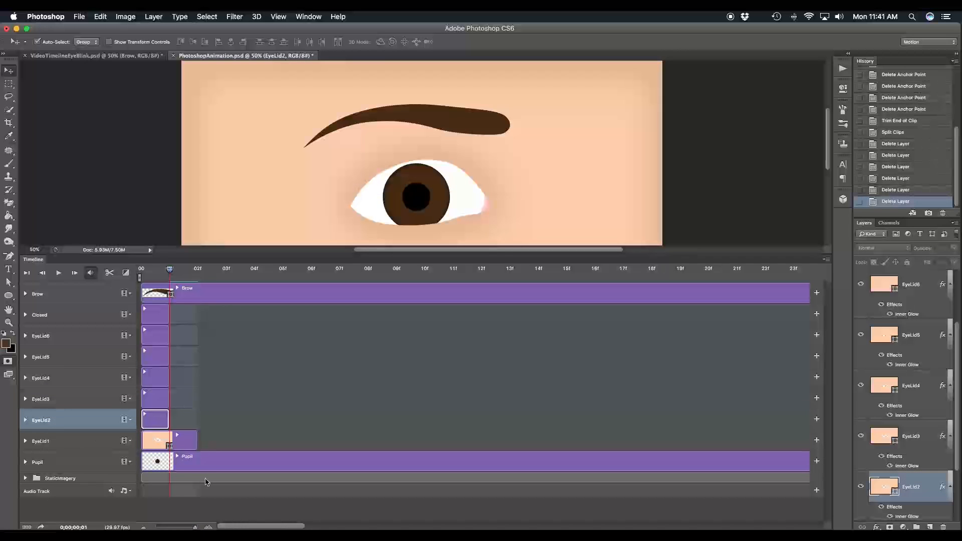
Trim the EyeLid1 clip to one frame and stagger the EyeLid2 through Closed clips behind it, one frame apart
drag(196, 441, 171, 445)
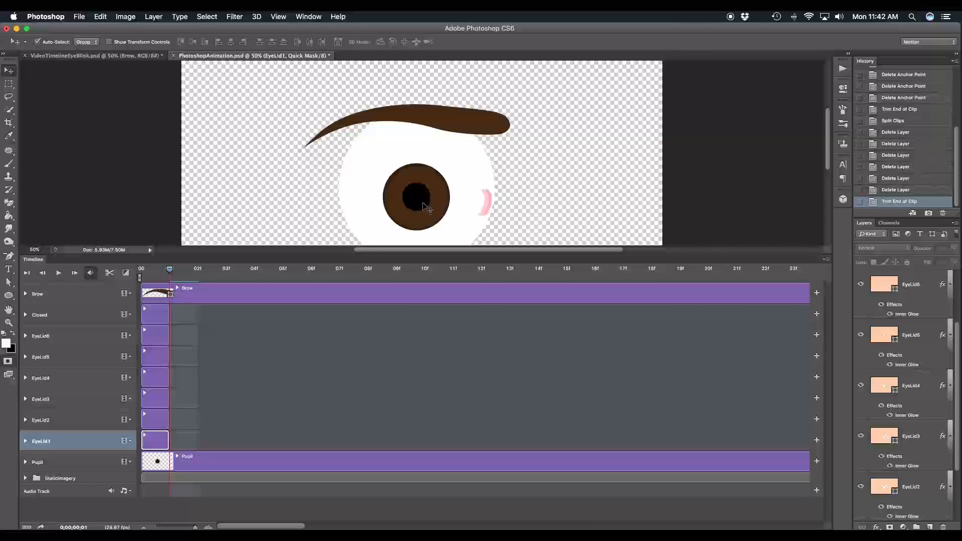
key(alt+bracketright)
drag(151, 426, 171, 421)
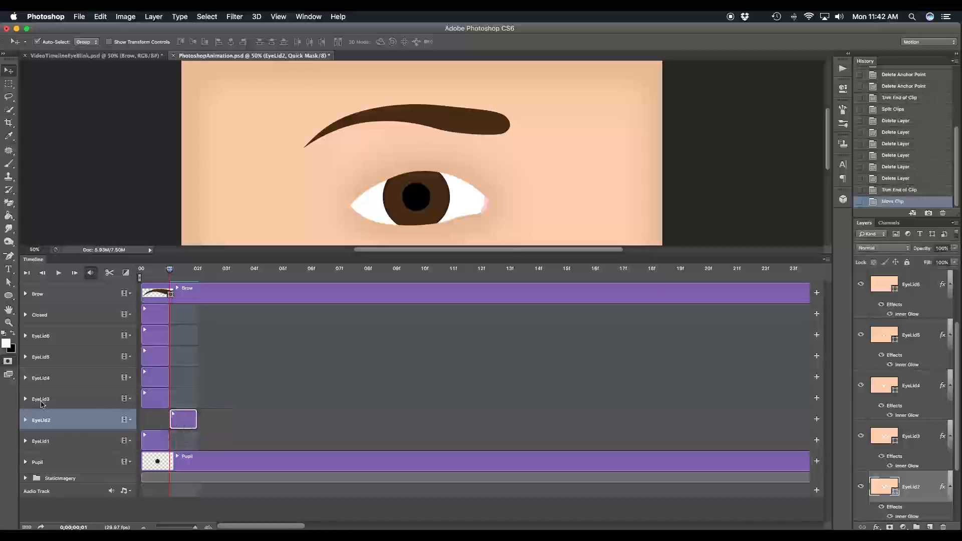
click(159, 401)
mouse_move(219, 403)
mouse_down()
mouse_move(235, 399)
mouse_move(210, 400)
mouse_up()
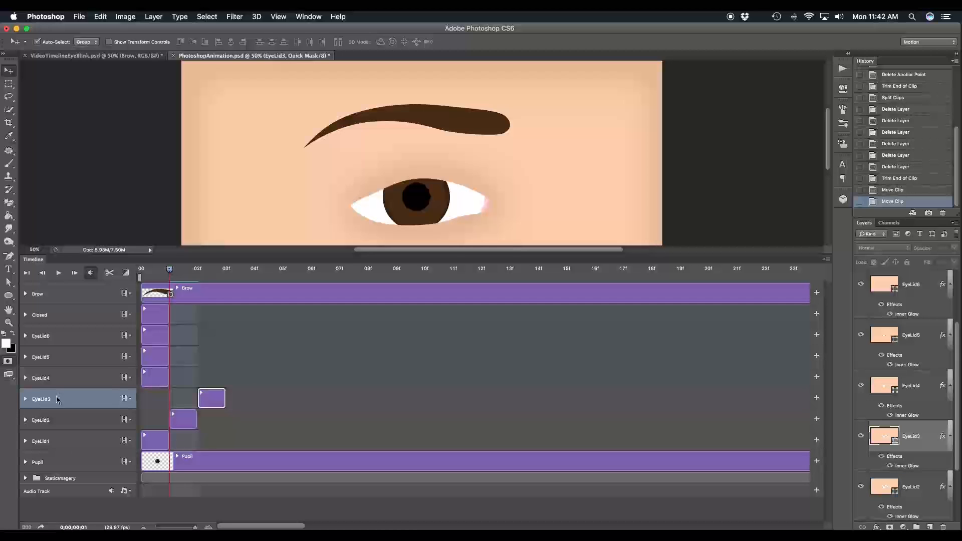
drag(157, 380, 250, 379)
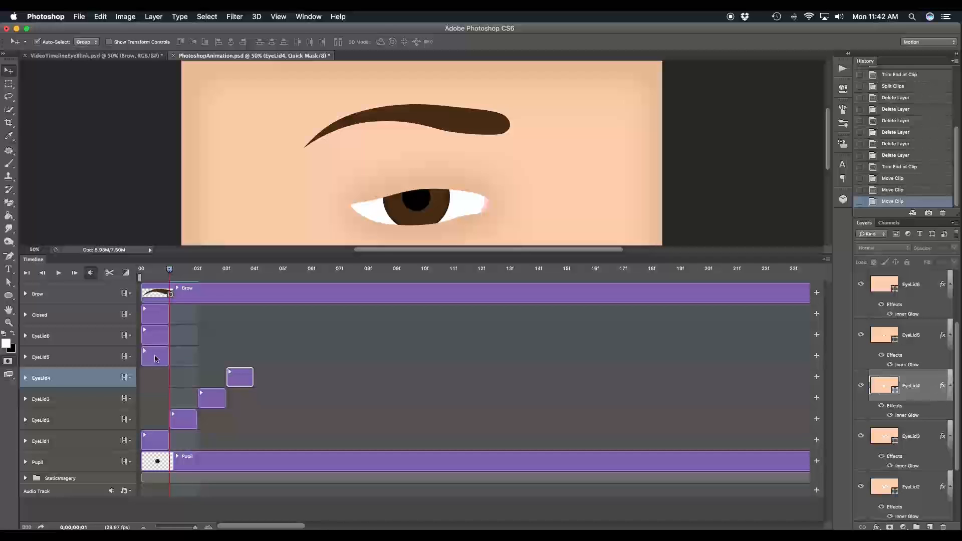
drag(155, 358, 268, 356)
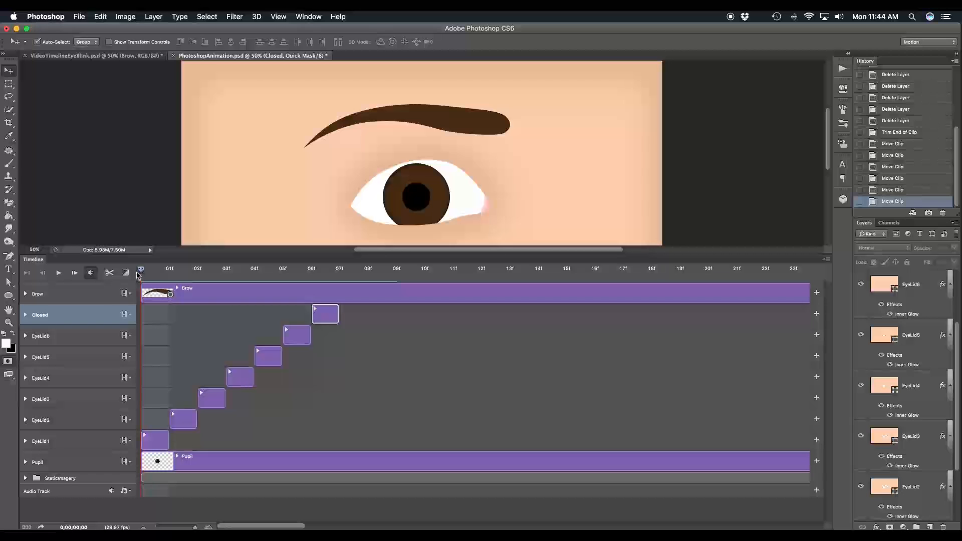
Extend the end of the Closed clip to frame 09 and preview the closing eye
drag(169, 272, 311, 271)
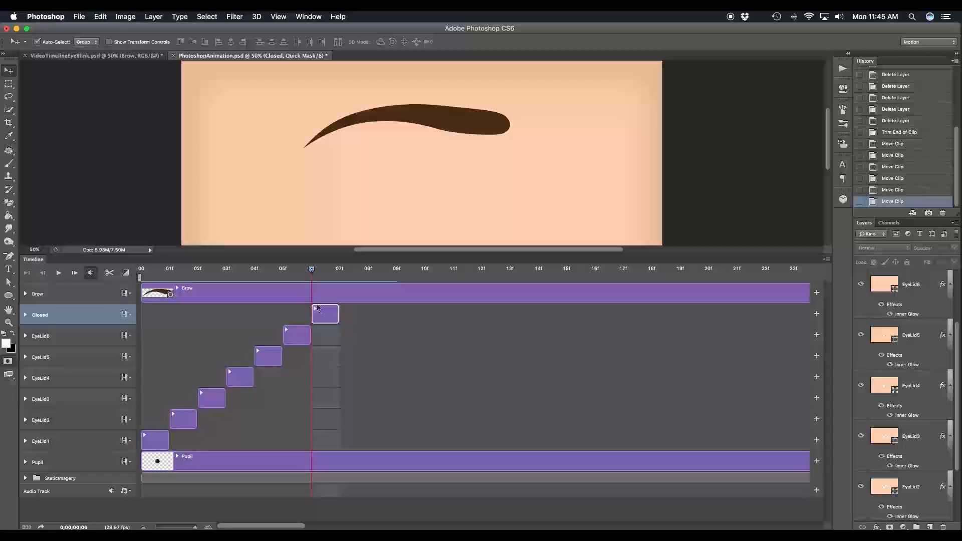
drag(311, 271, 339, 271)
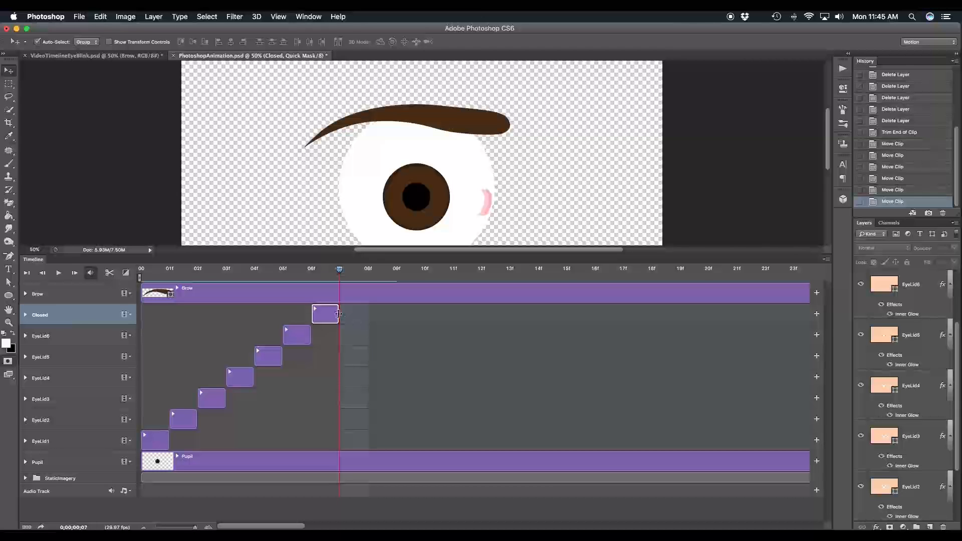
drag(339, 314, 395, 309)
drag(340, 269, 305, 273)
key(space)
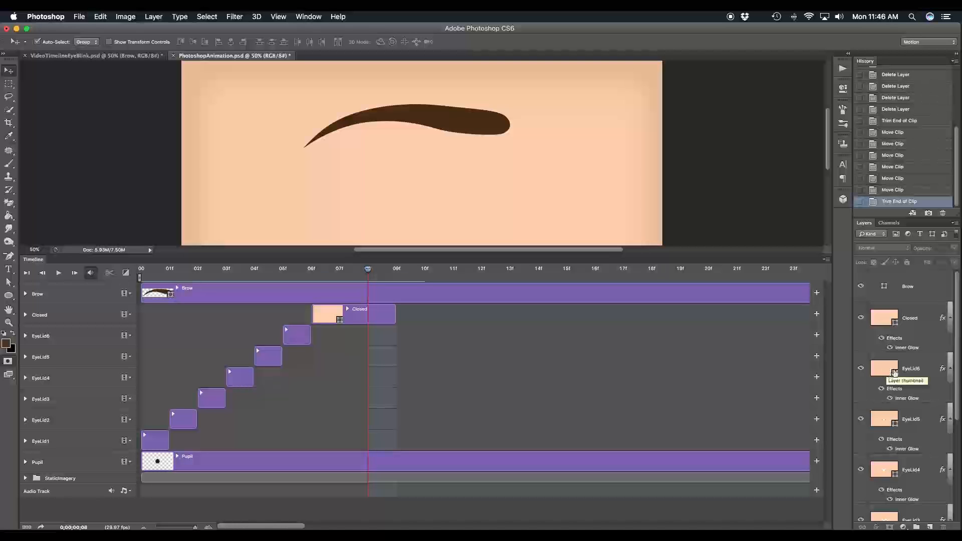
Group the layers Closed through EyeLid1 and name the group Close
click(922, 316)
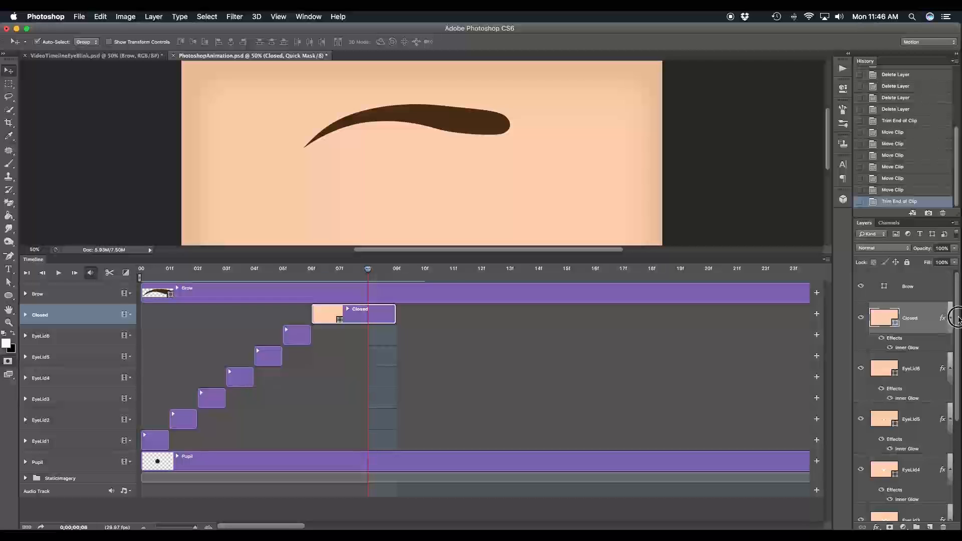
drag(958, 318, 939, 452)
shift+click(914, 457)
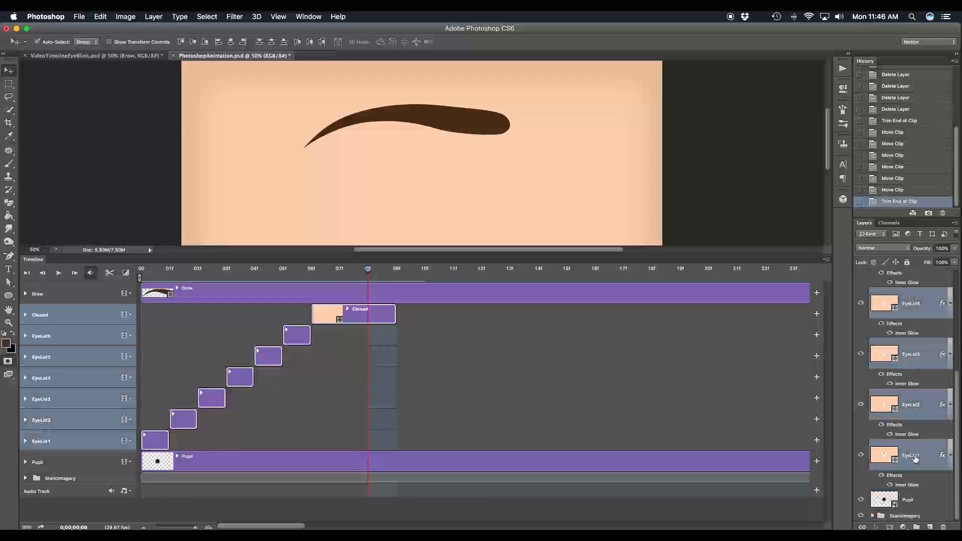
drag(915, 458, 916, 527)
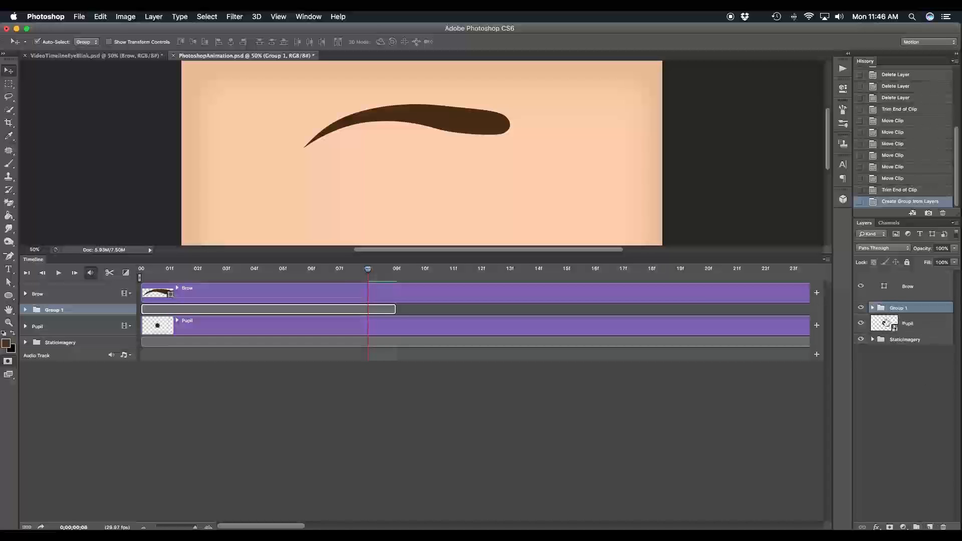
mouse_move(142, 271)
mouse_down()
mouse_move(350, 282)
mouse_move(116, 288)
mouse_move(350, 294)
mouse_move(141, 288)
mouse_up()
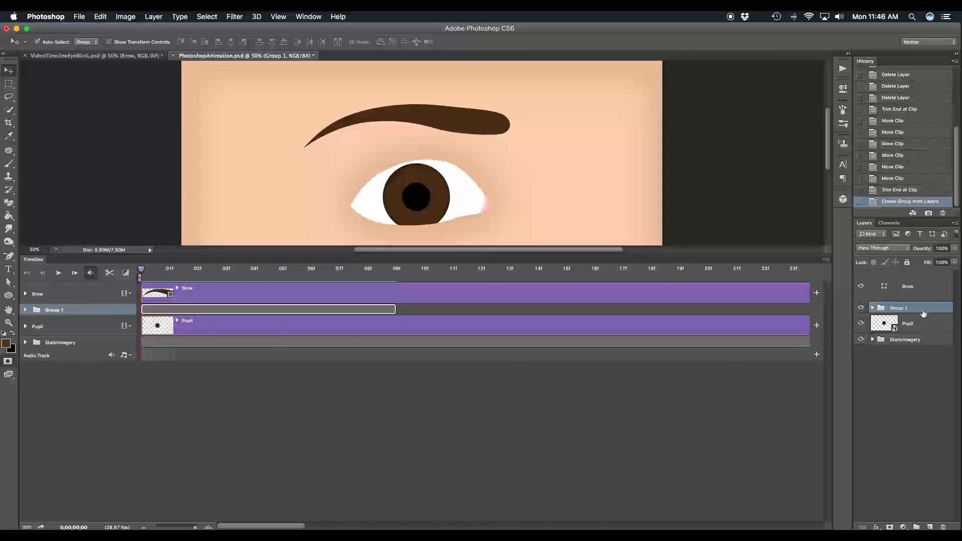
double_click(900, 308)
text(Close)
key(Return)
Duplicate the Close group and rename the copy as Open
drag(897, 310, 930, 527)
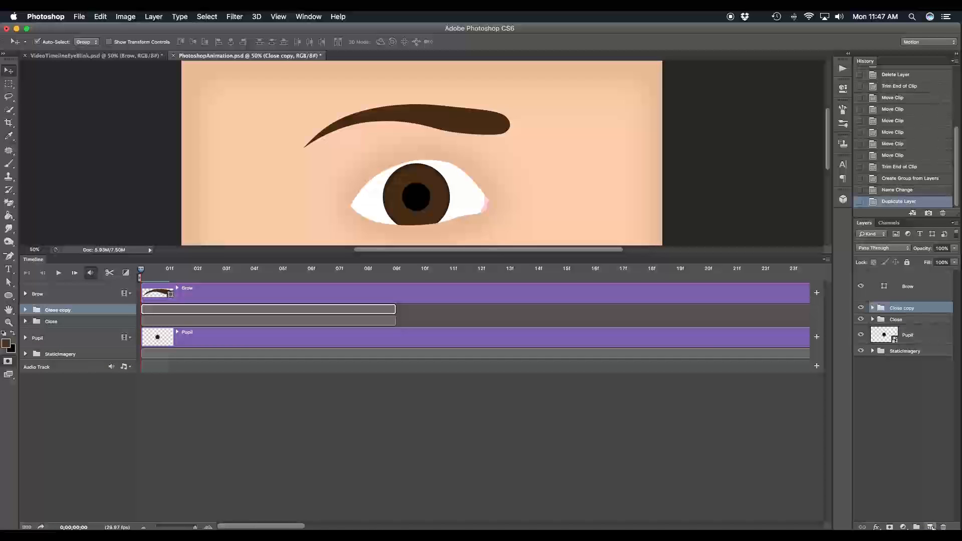
double_click(901, 308)
text(Open)
key(Return)
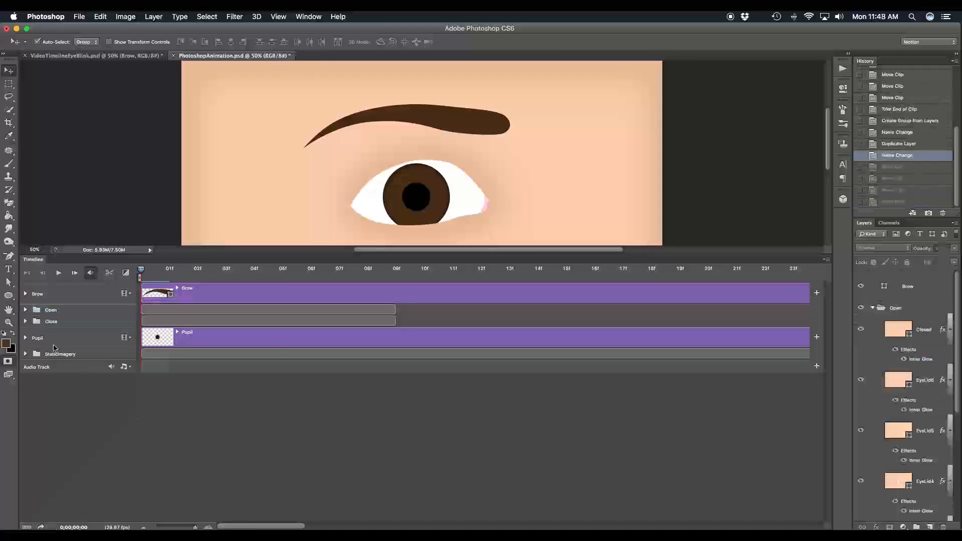
In the Open group, stagger the EyeLid6 down to EyeLid1 clips one frame apart from frame 09, and preview the blink
click(25, 310)
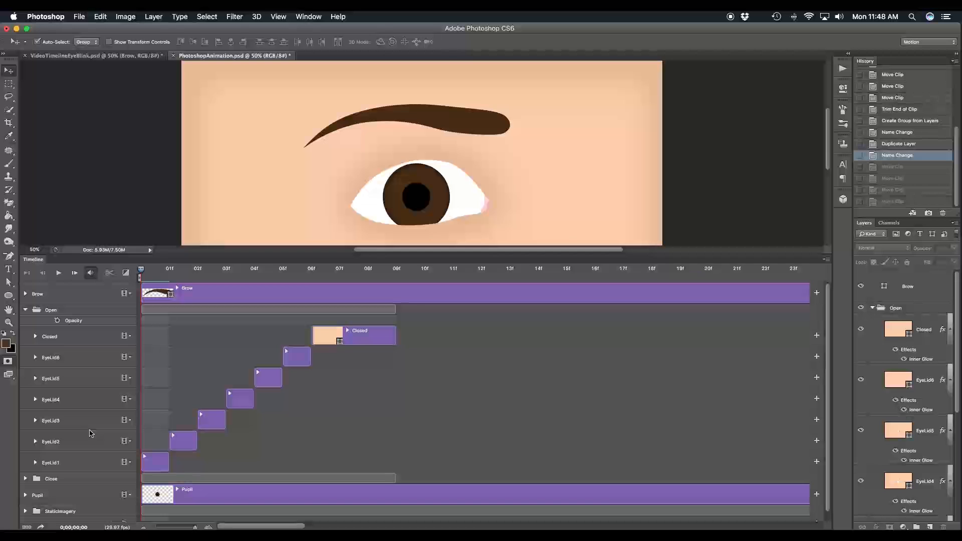
drag(295, 358, 408, 358)
drag(257, 380, 430, 378)
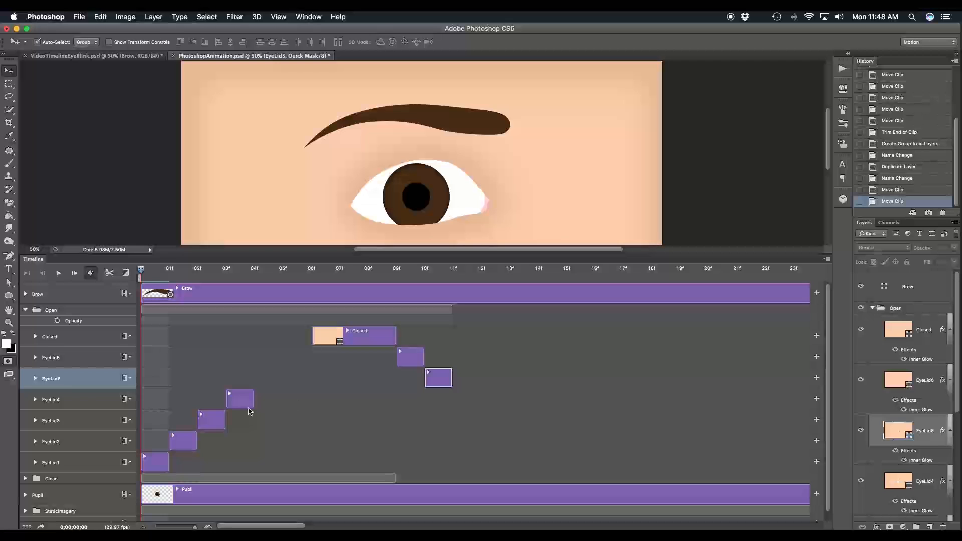
drag(241, 402, 467, 399)
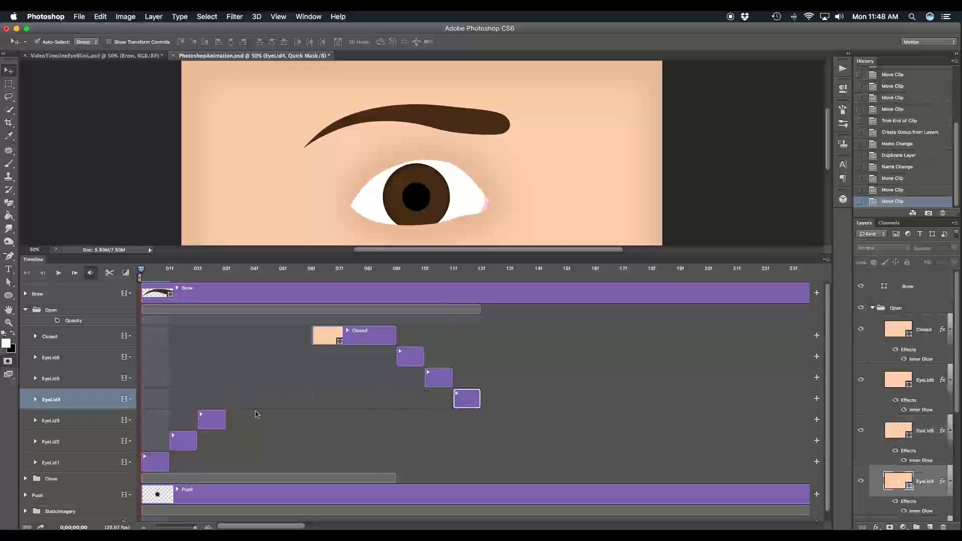
drag(211, 426, 494, 421)
drag(185, 445, 269, 444)
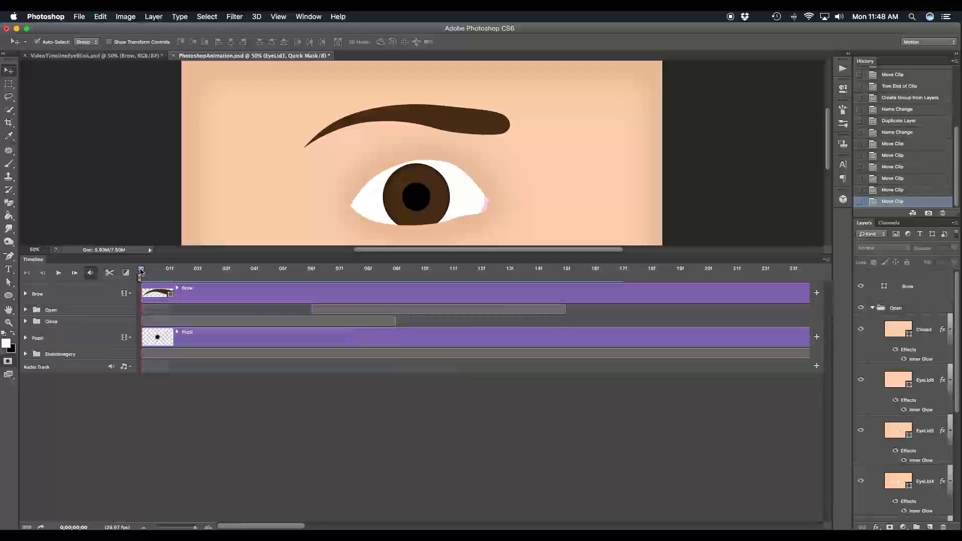
drag(140, 272, 317, 322)
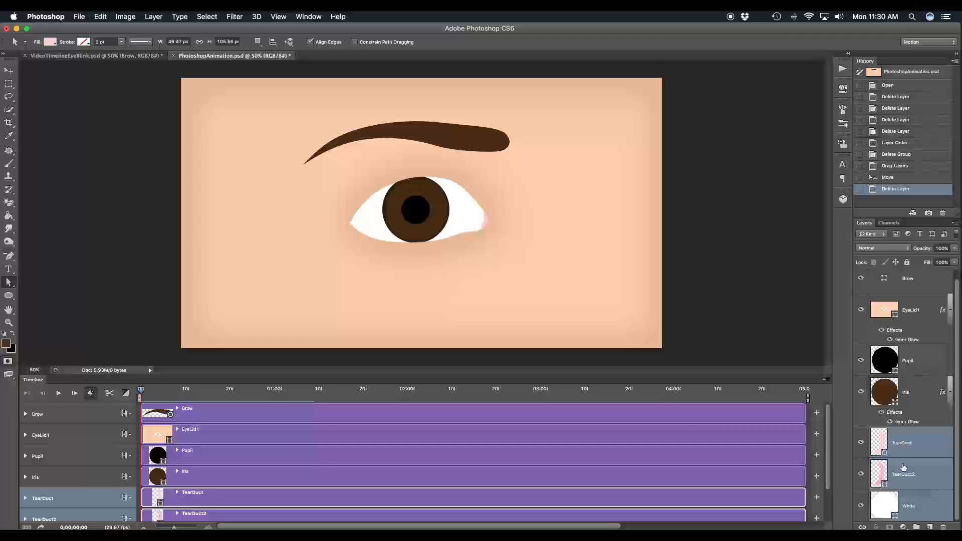
drag(910, 444, 917, 527)
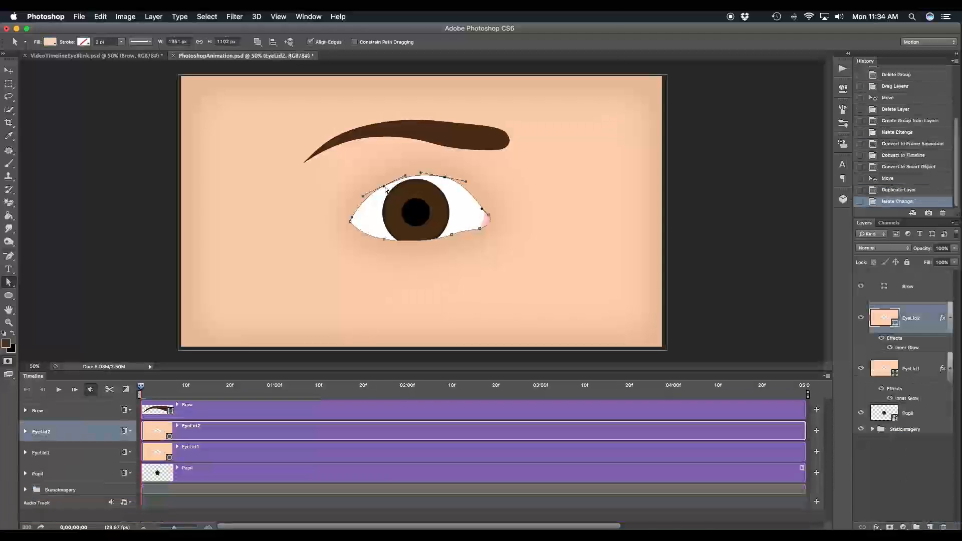
drag(385, 189, 387, 200)
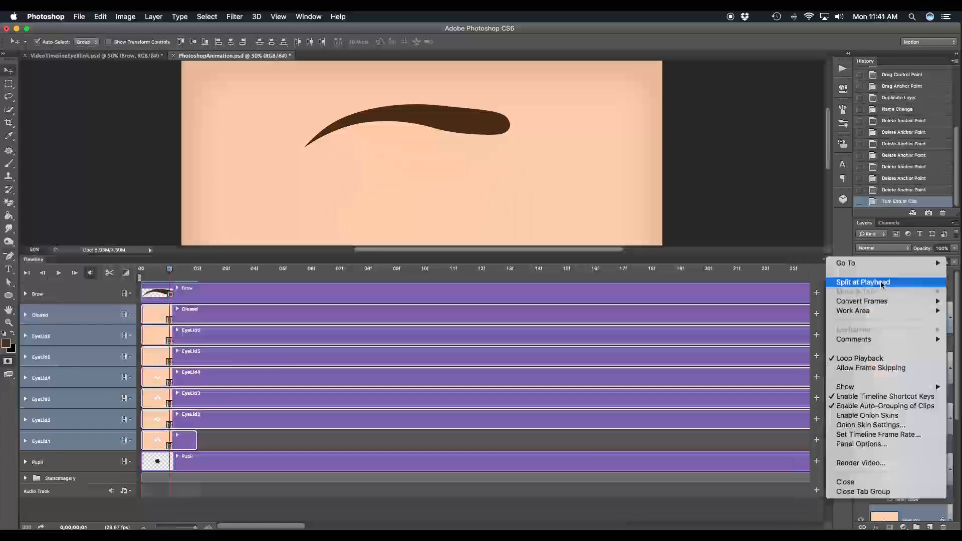
click(881, 283)
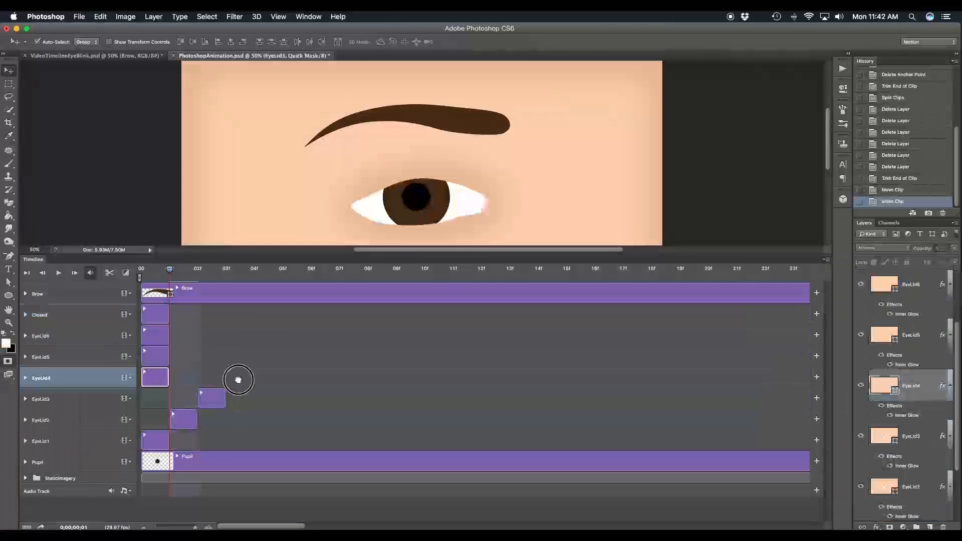
drag(236, 382, 247, 379)
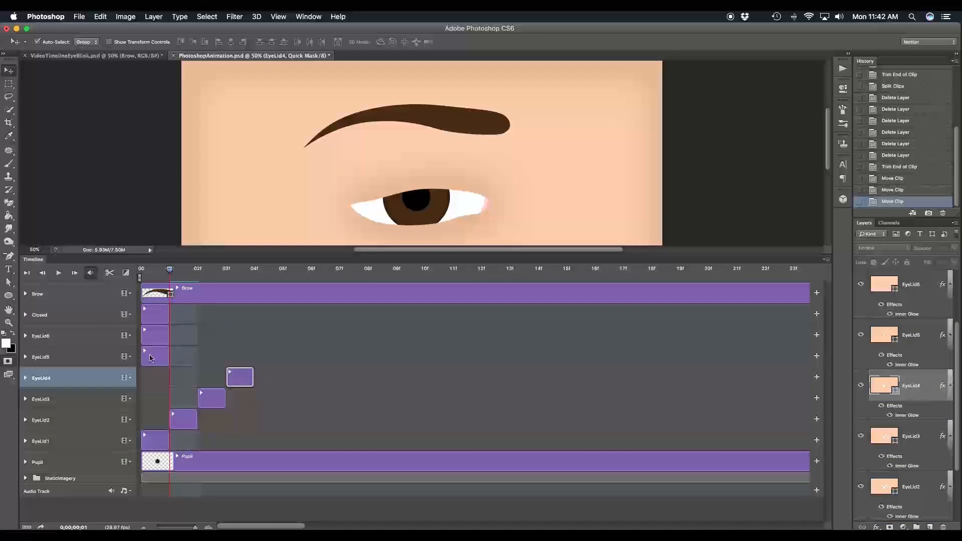